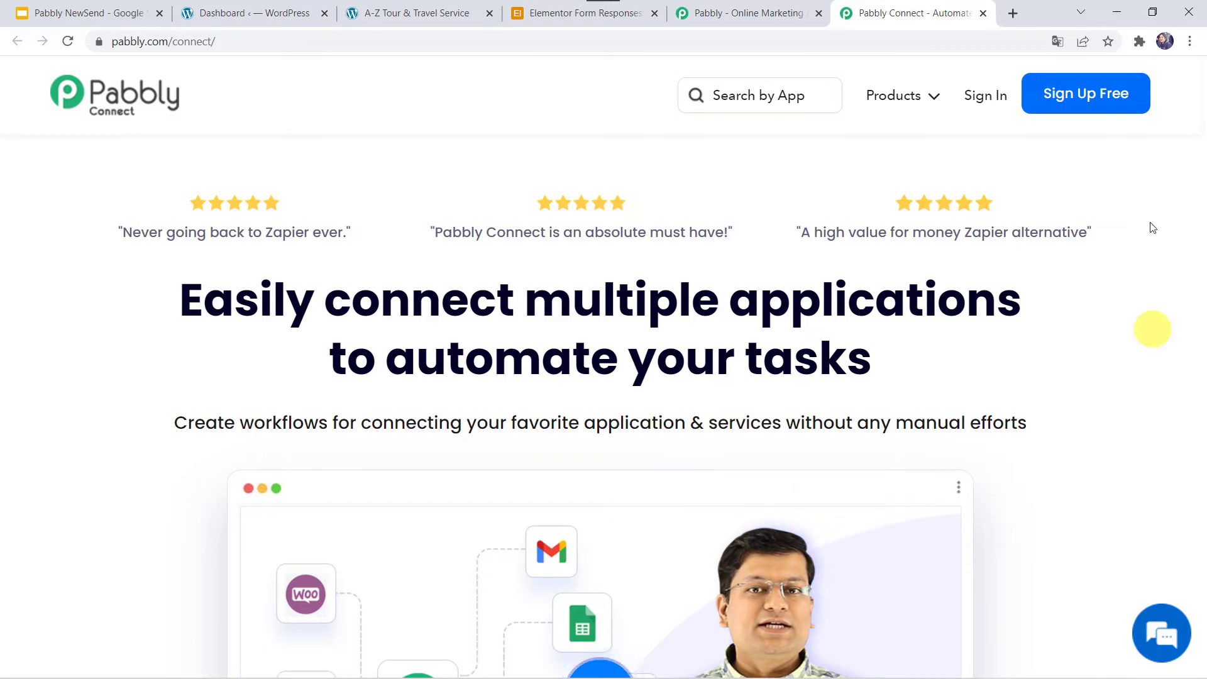
# Sign in to Pabbly and open the Pabbly Connect dashboard of existing workflows.
pyautogui.click(1089, 99)
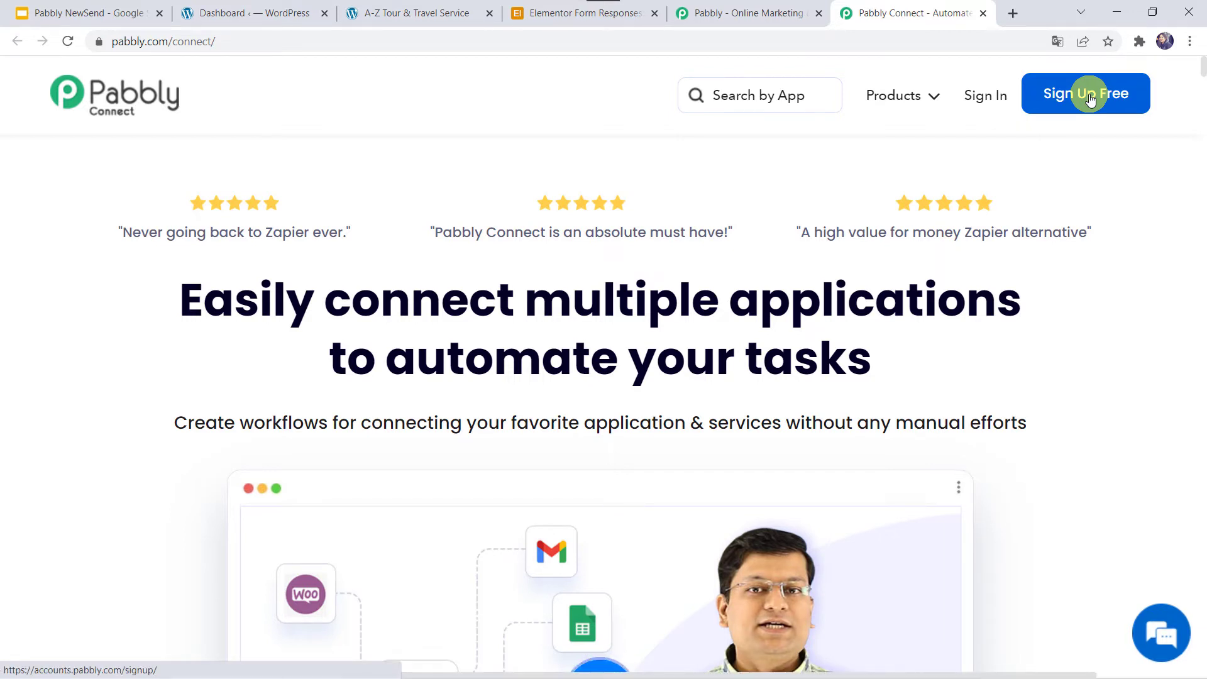
pyautogui.click(977, 102)
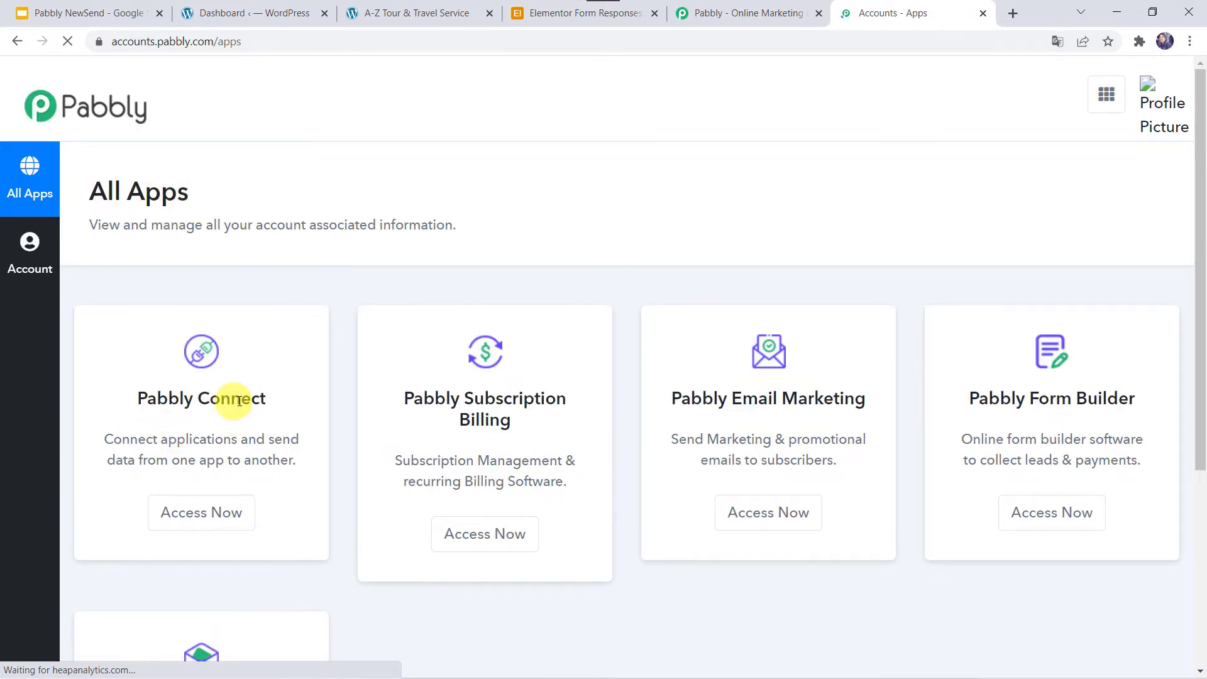
pyautogui.click(195, 514)
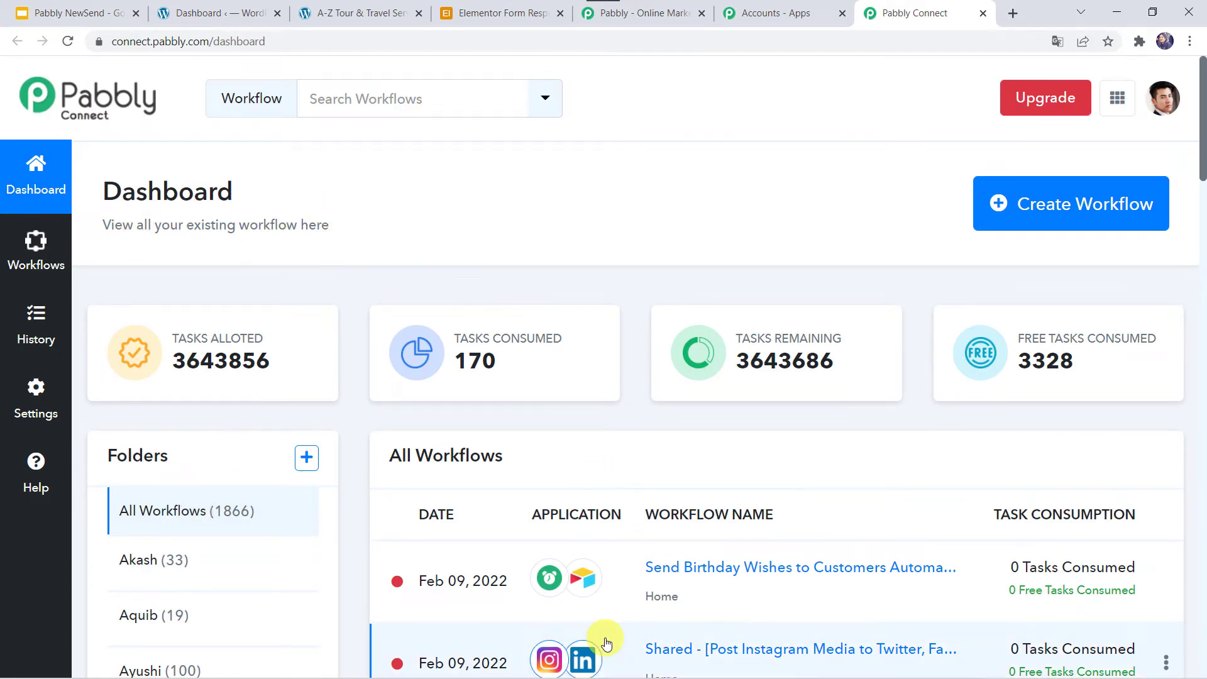
pyautogui.scroll(-5, 603, 639)
pyautogui.scroll(5, 607, 642)
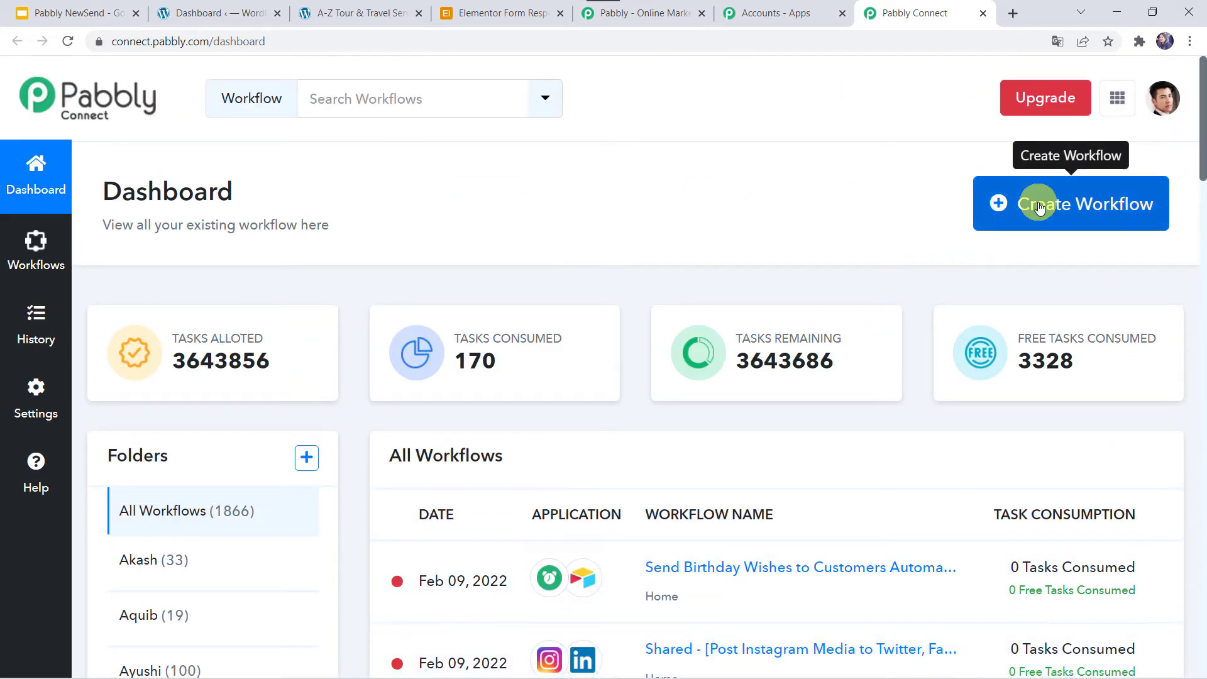
# Create a new workflow named 'Add Elementor Form Responses to Airtable'.
pyautogui.click(1039, 206)
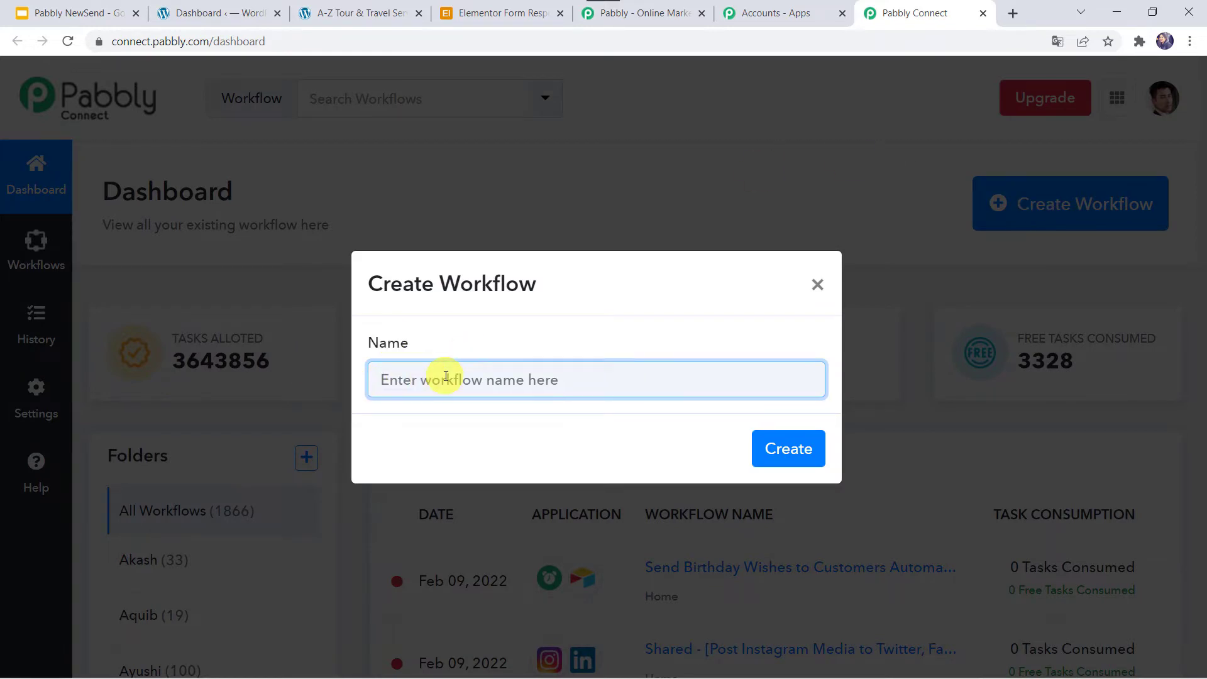
pyautogui.write('Add Elementor Form Responses to Airtable')
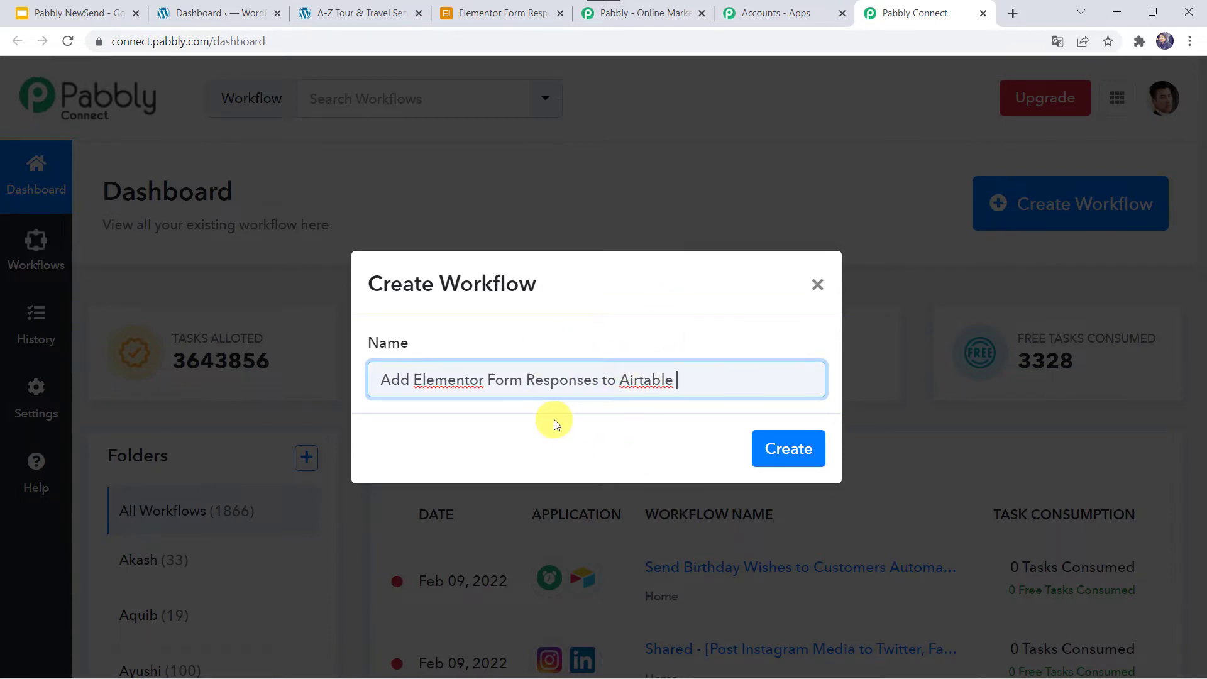
pyautogui.click(789, 450)
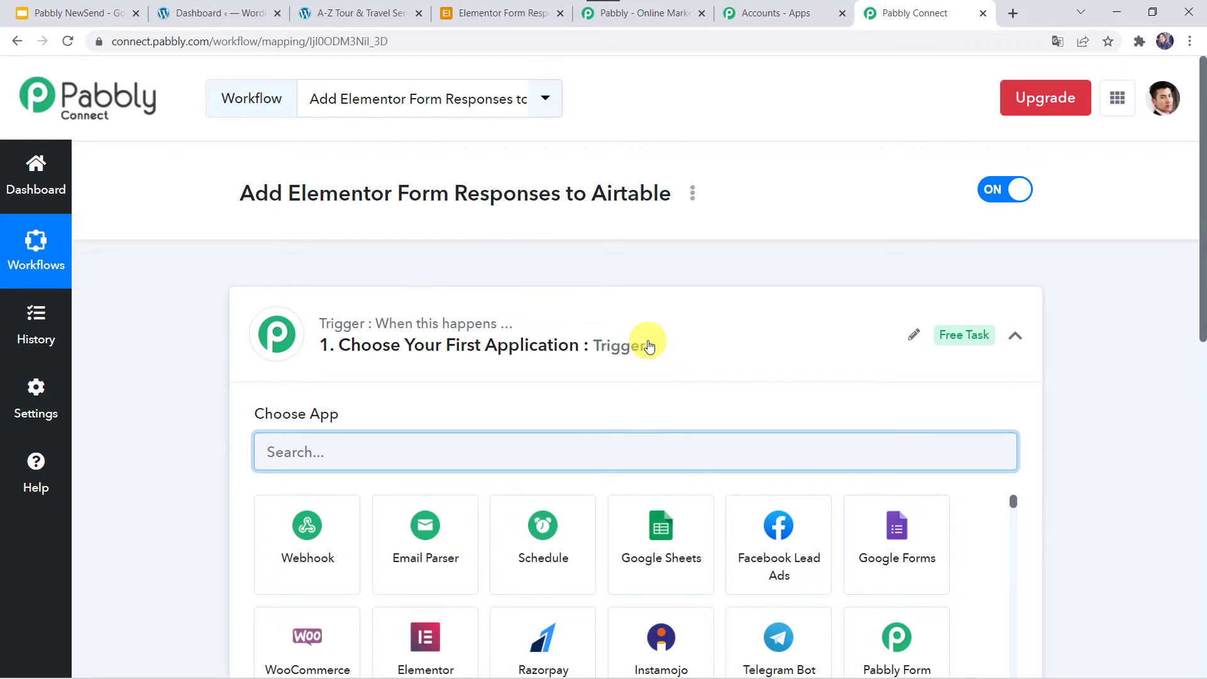
# Set the trigger app to Elementor with the New Form Submission event and reveal its webhook URL.
pyautogui.click(654, 346)
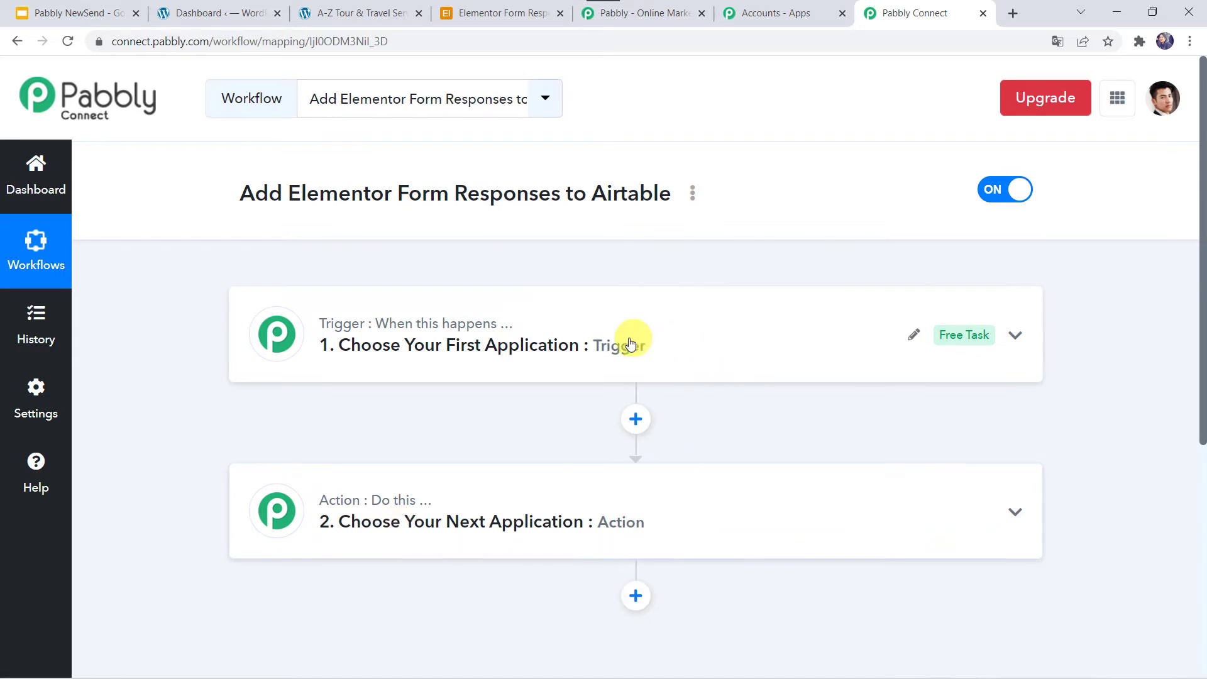
pyautogui.click(654, 343)
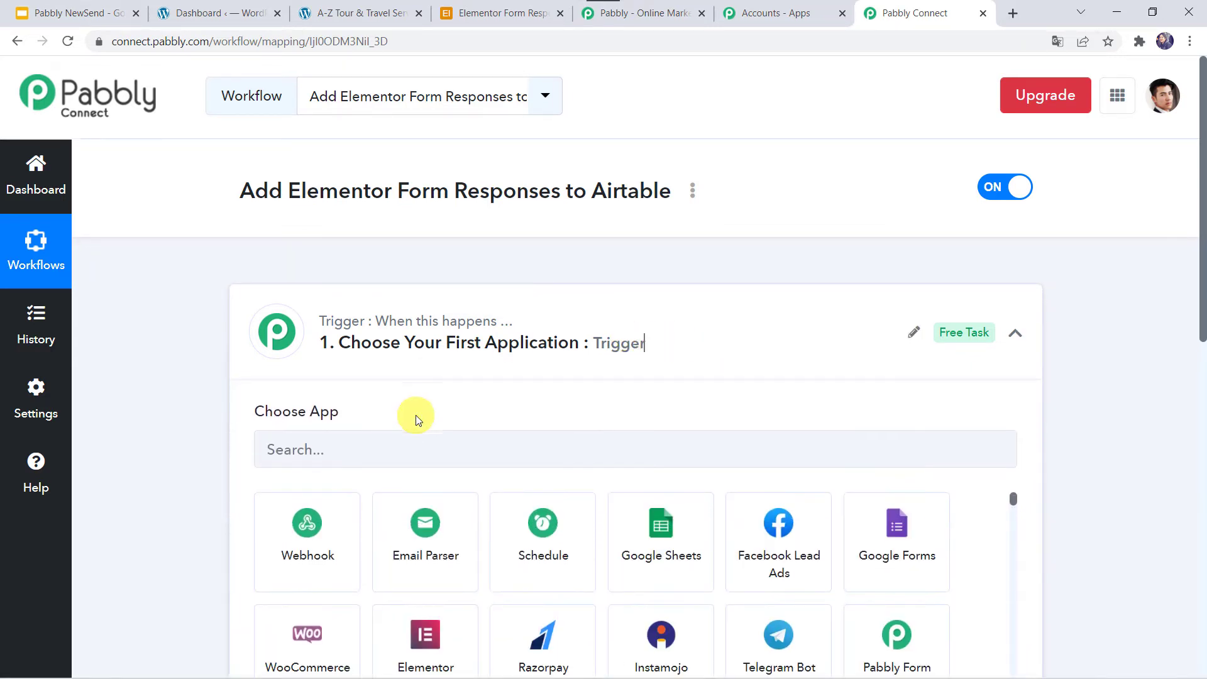
pyautogui.scroll(-1, 416, 418)
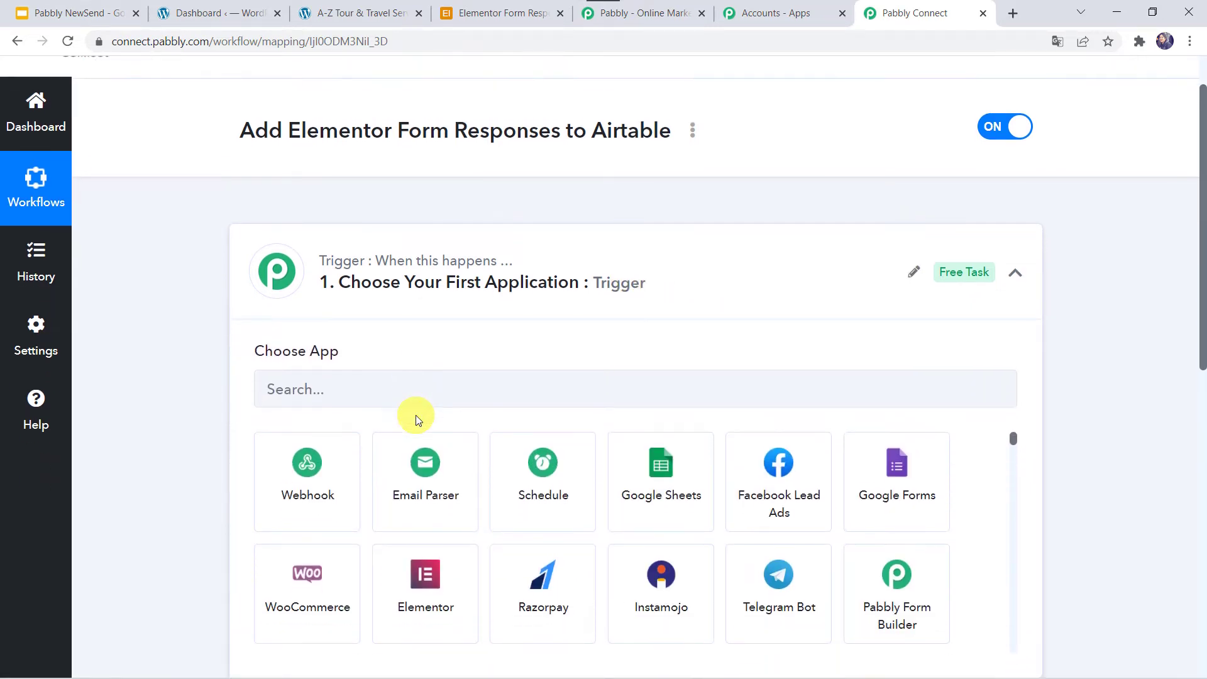
pyautogui.click(423, 609)
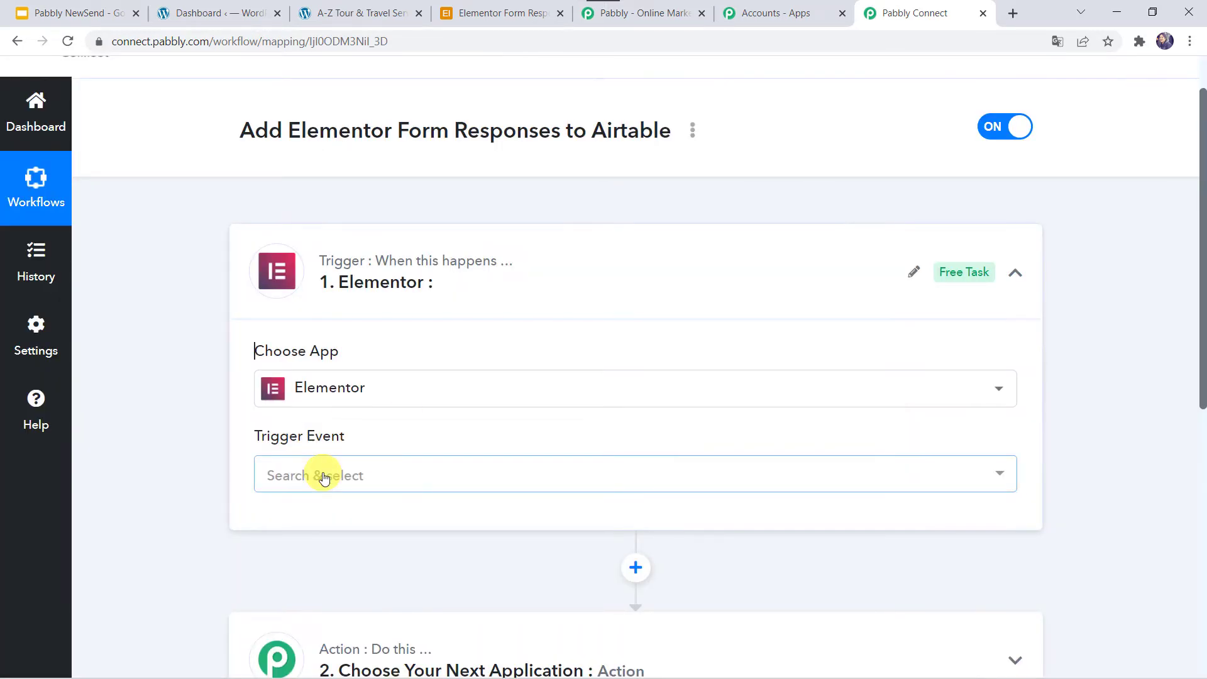
pyautogui.click(322, 475)
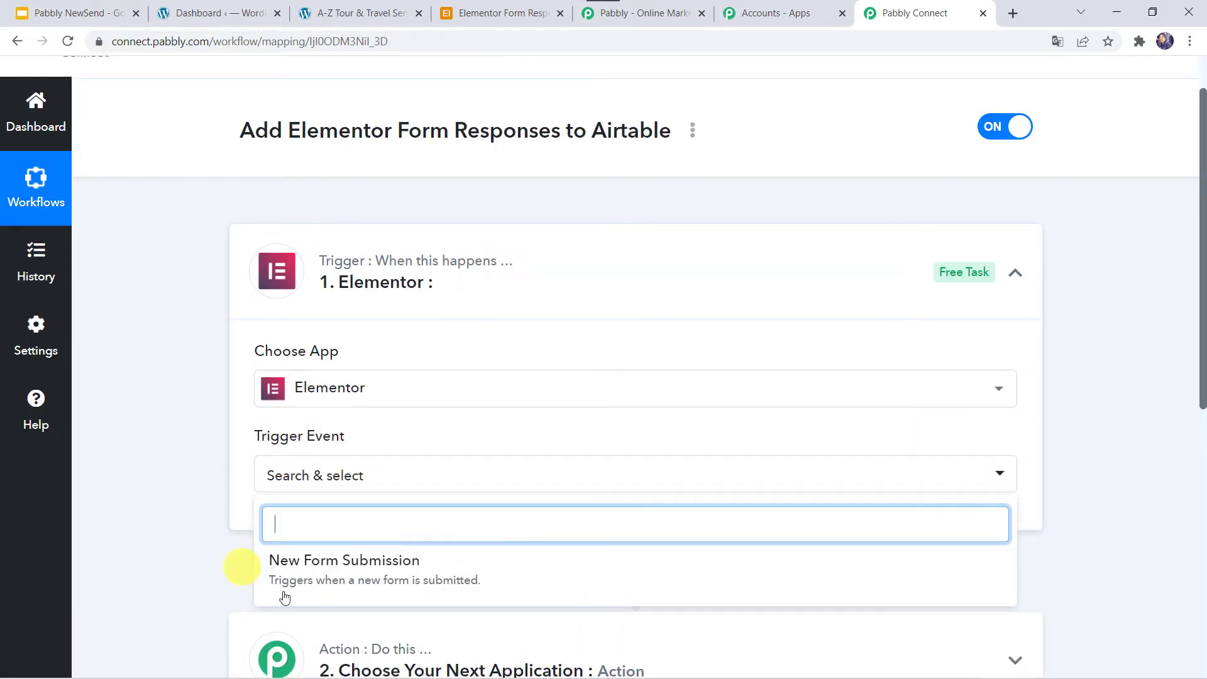
pyautogui.click(353, 562)
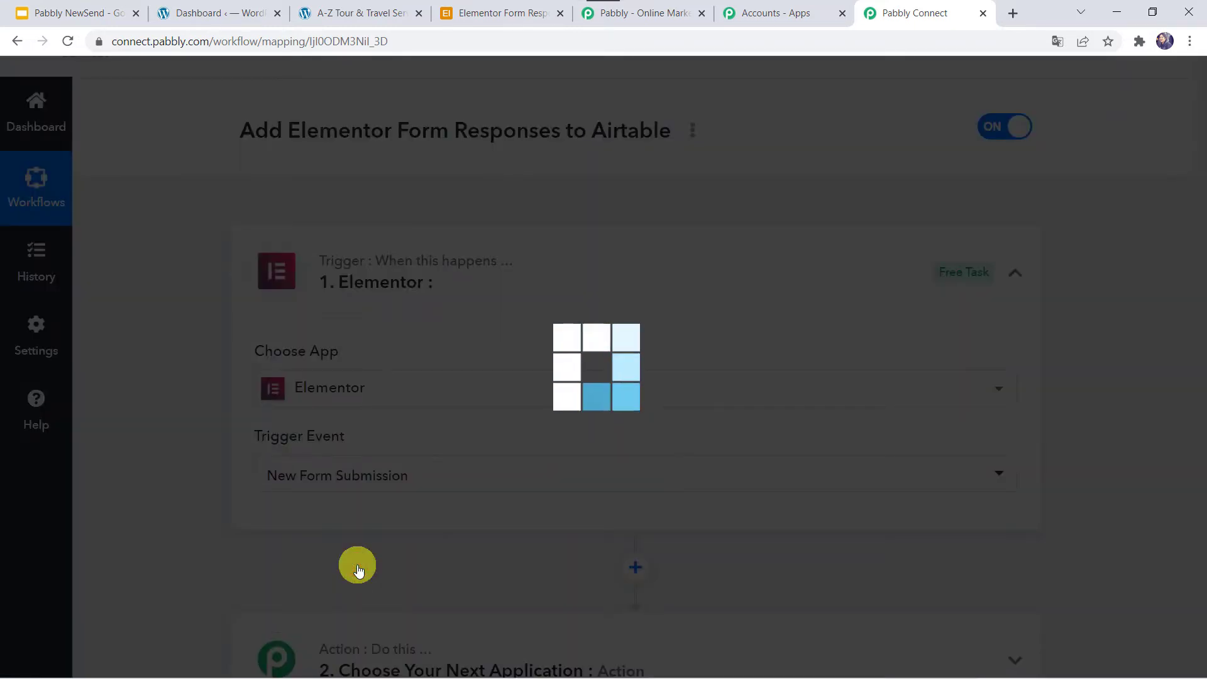
pyautogui.scroll(-3, 358, 569)
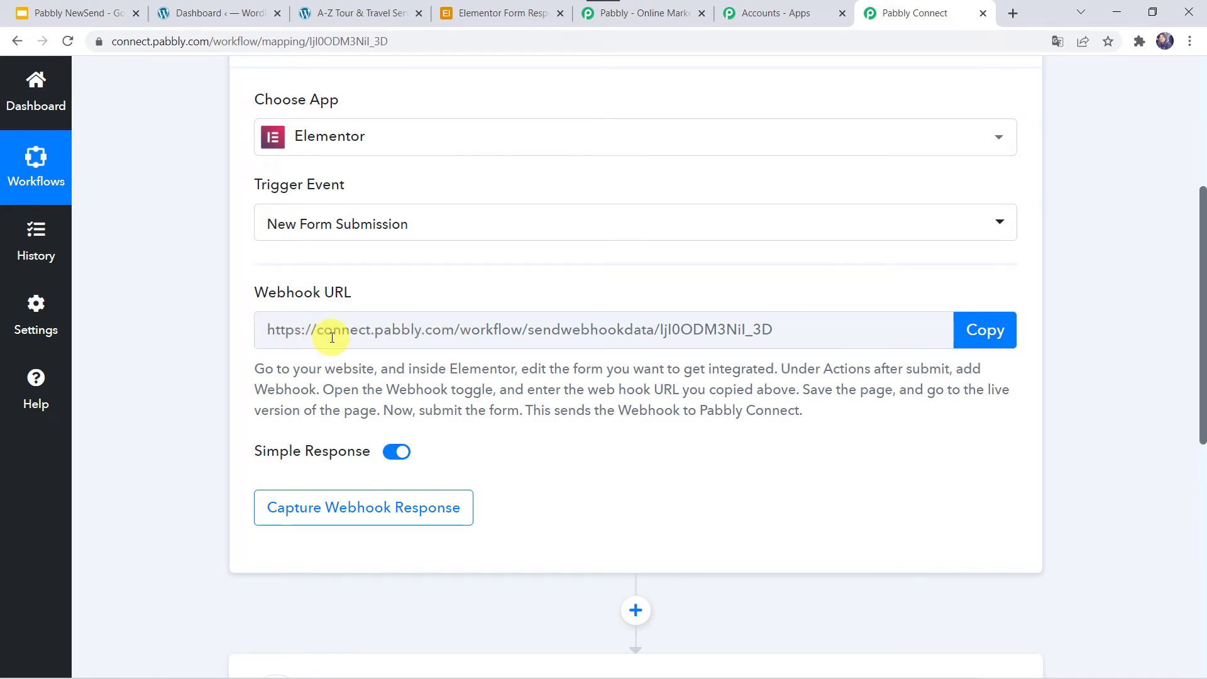
# From WordPress Pages, edit the A-Z Tour & Travel Service page with Elementor.
pyautogui.click(208, 20)
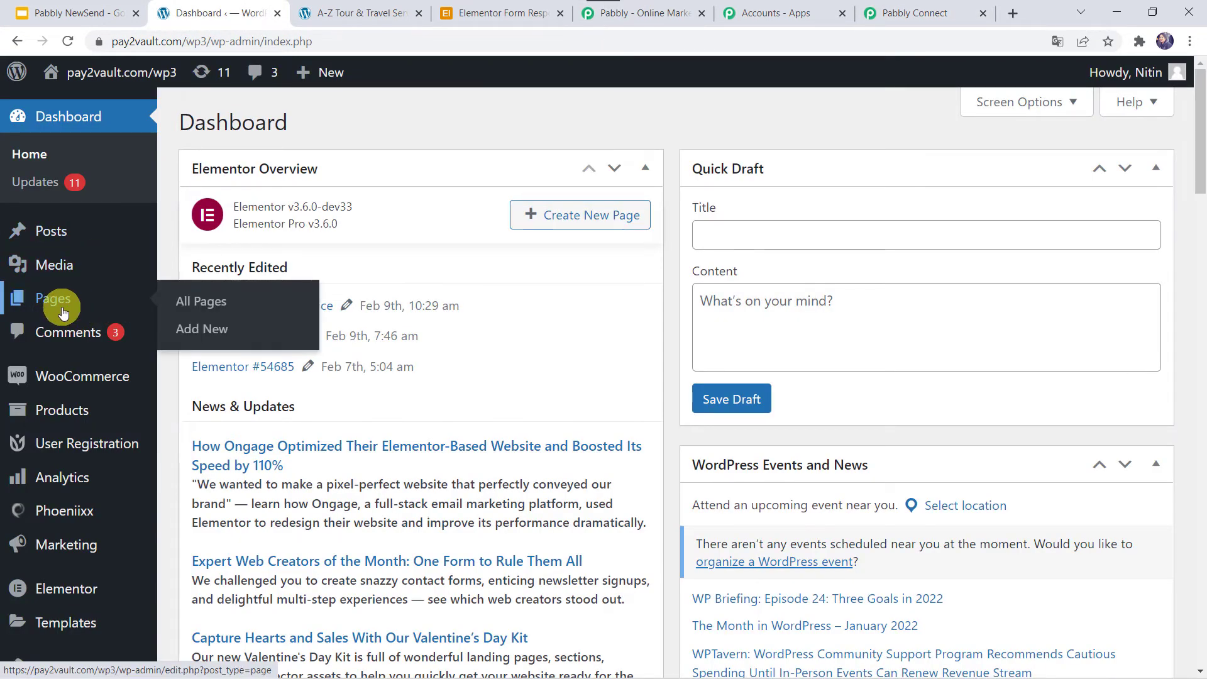
pyautogui.click(63, 313)
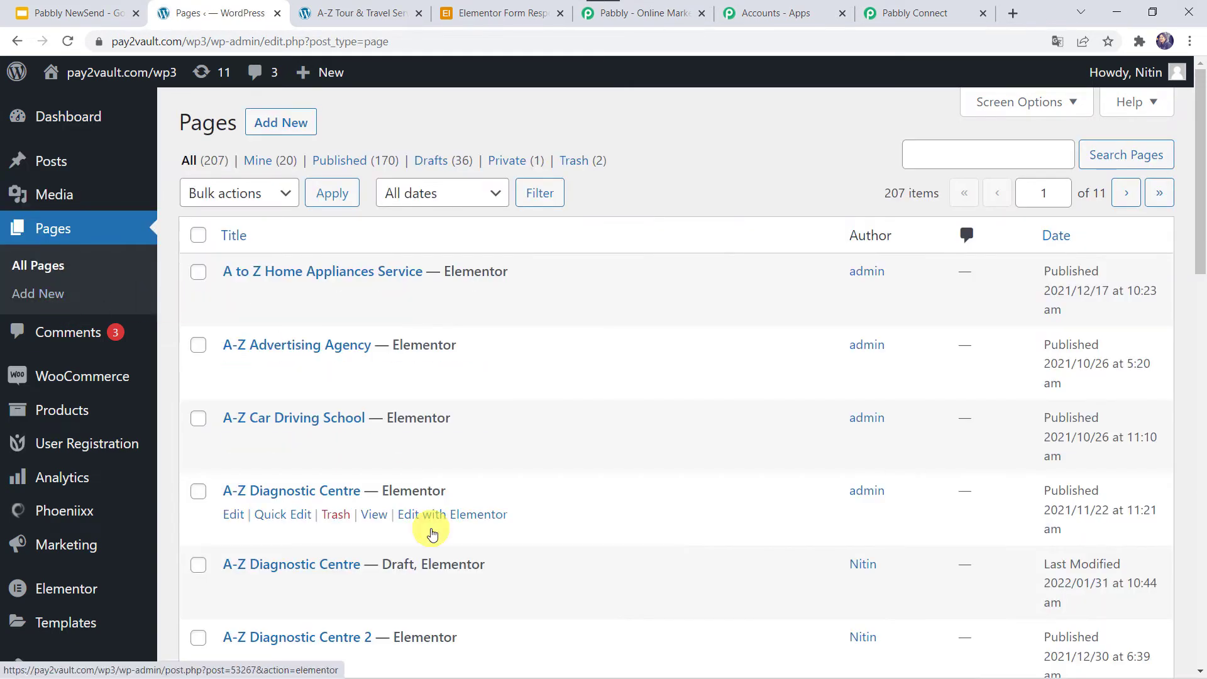
pyautogui.scroll(-7, 432, 533)
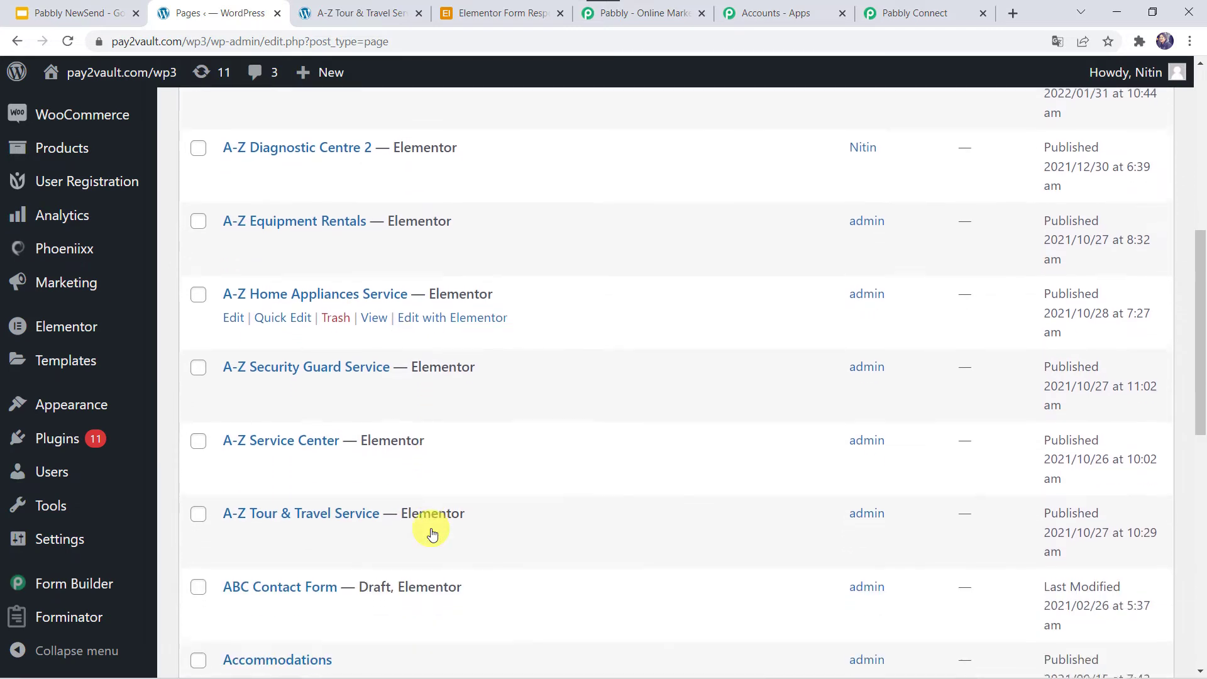
pyautogui.scroll(-1, 432, 534)
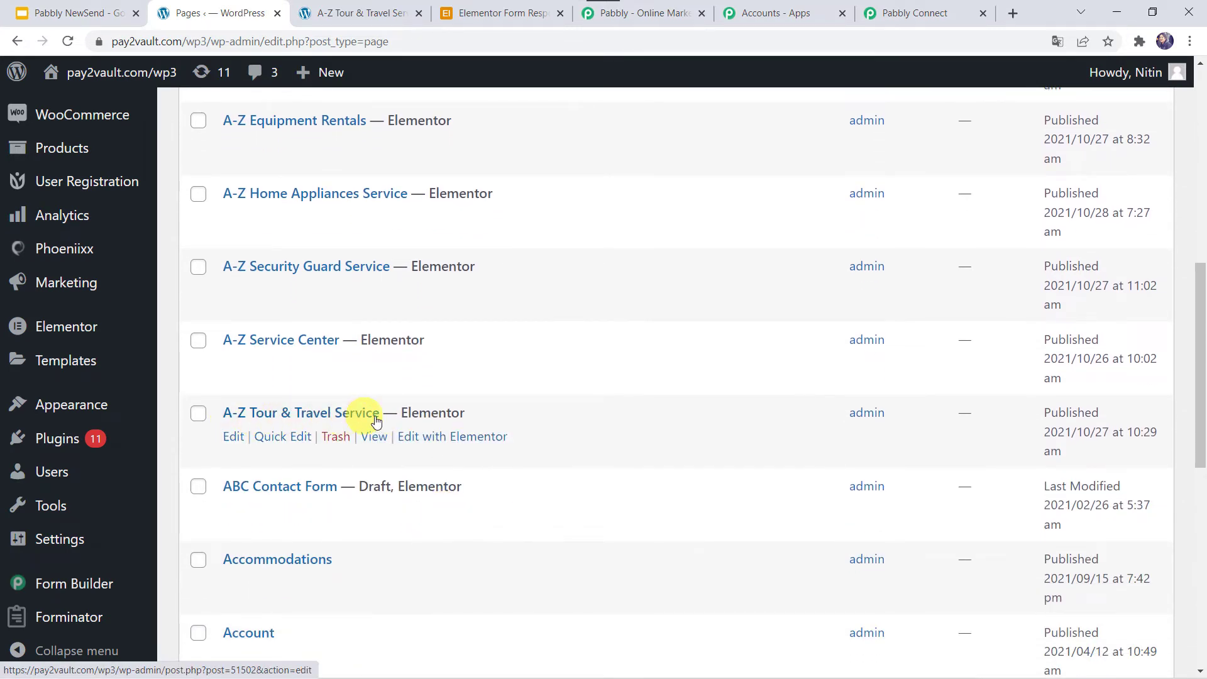
pyautogui.click(470, 443)
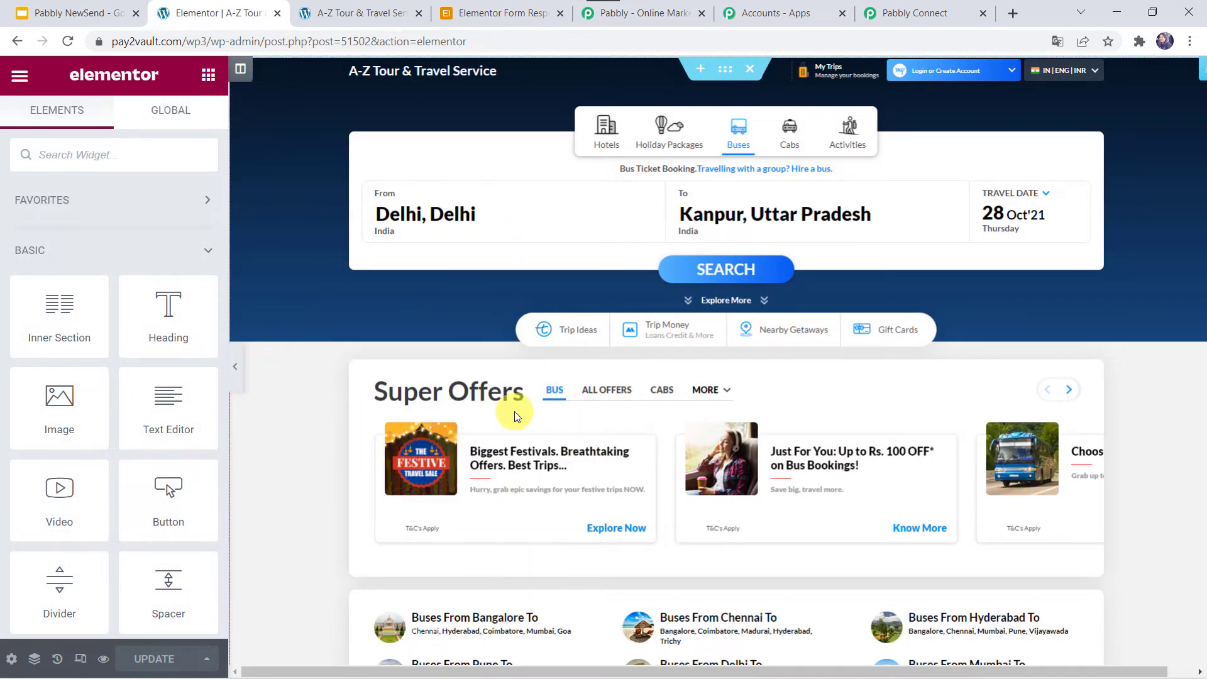
# Add Webhook to the contact form's Actions After Submit and expand its Webhook settings.
pyautogui.scroll(-8, 266, 575)
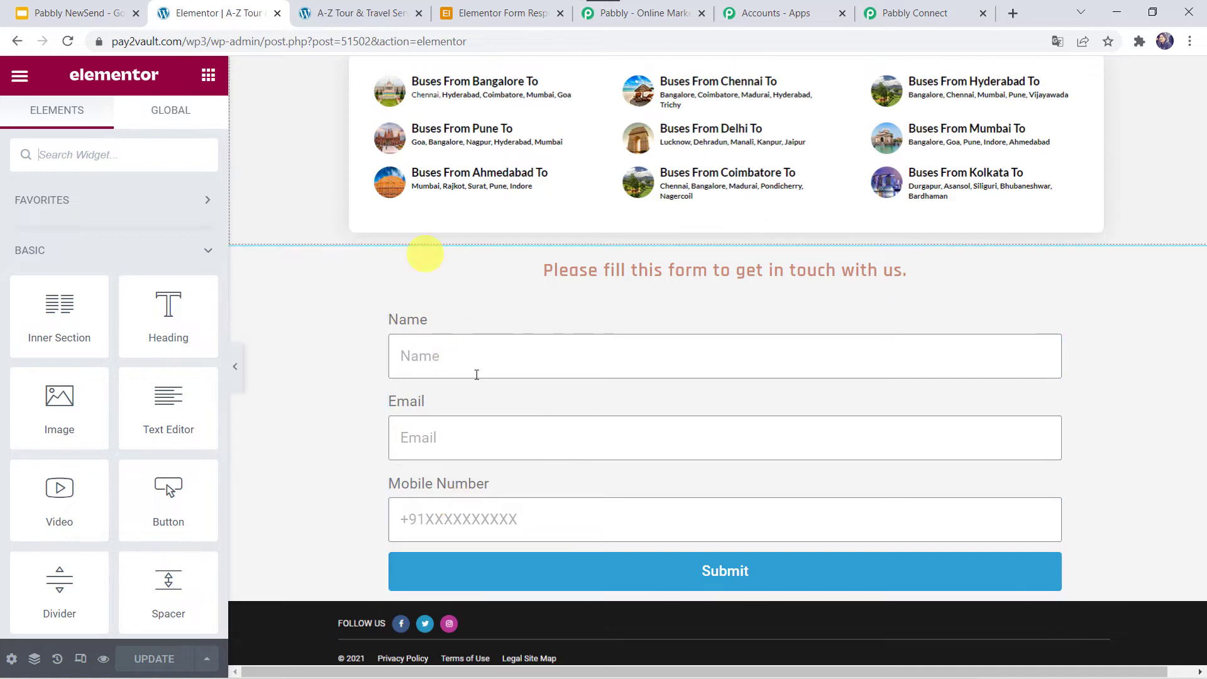
pyautogui.click(423, 365)
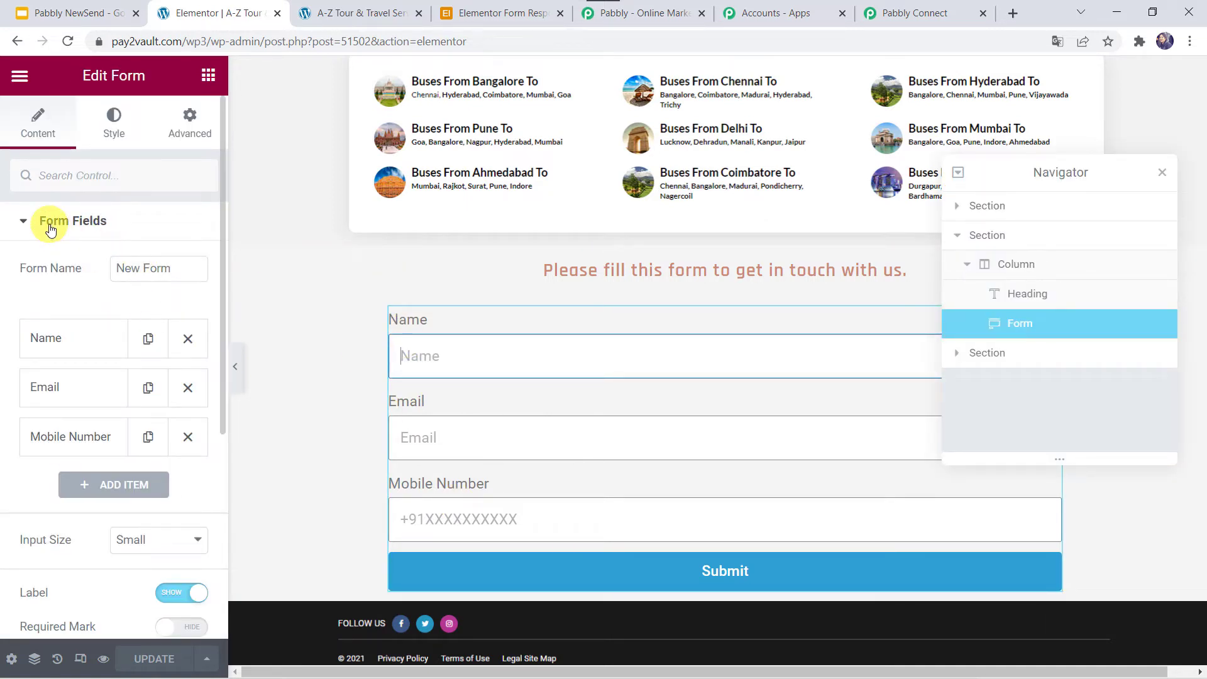
pyautogui.click(51, 221)
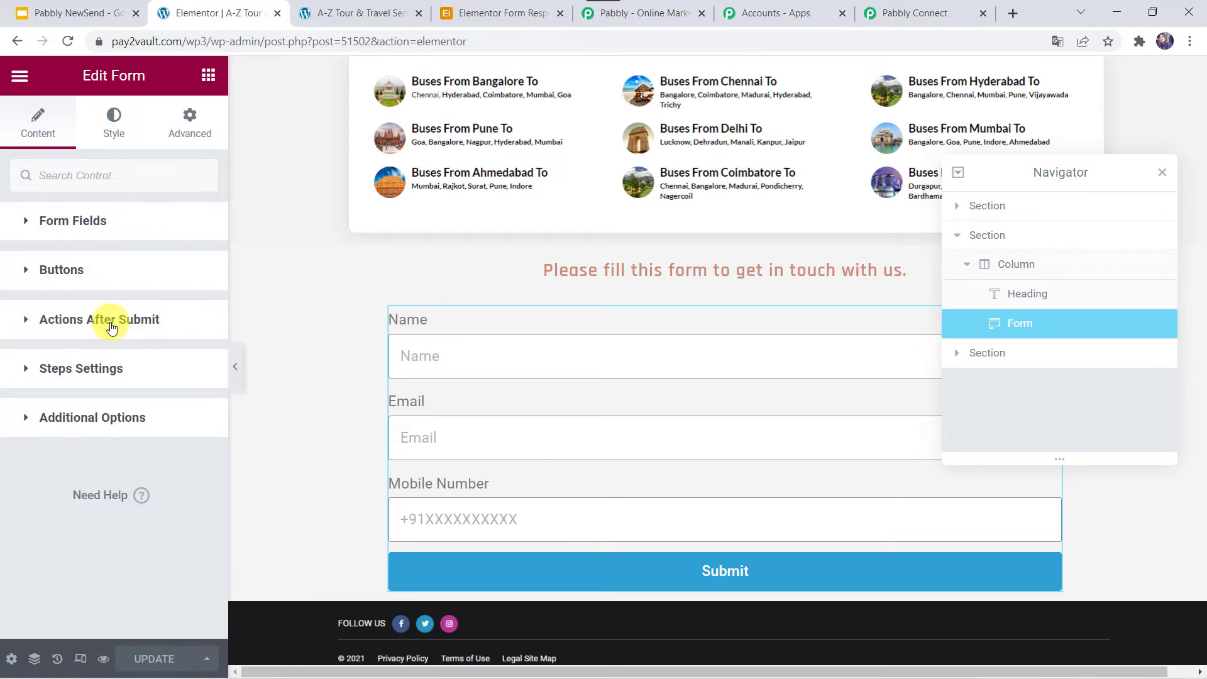
pyautogui.click(82, 326)
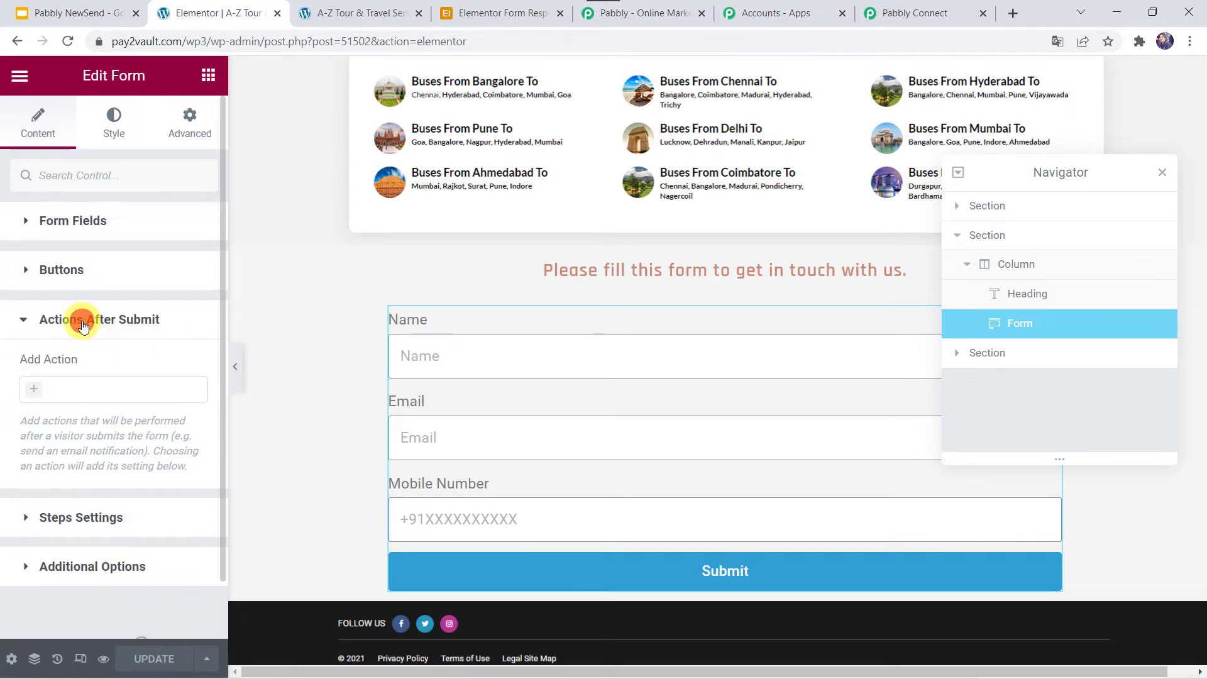
pyautogui.click(35, 392)
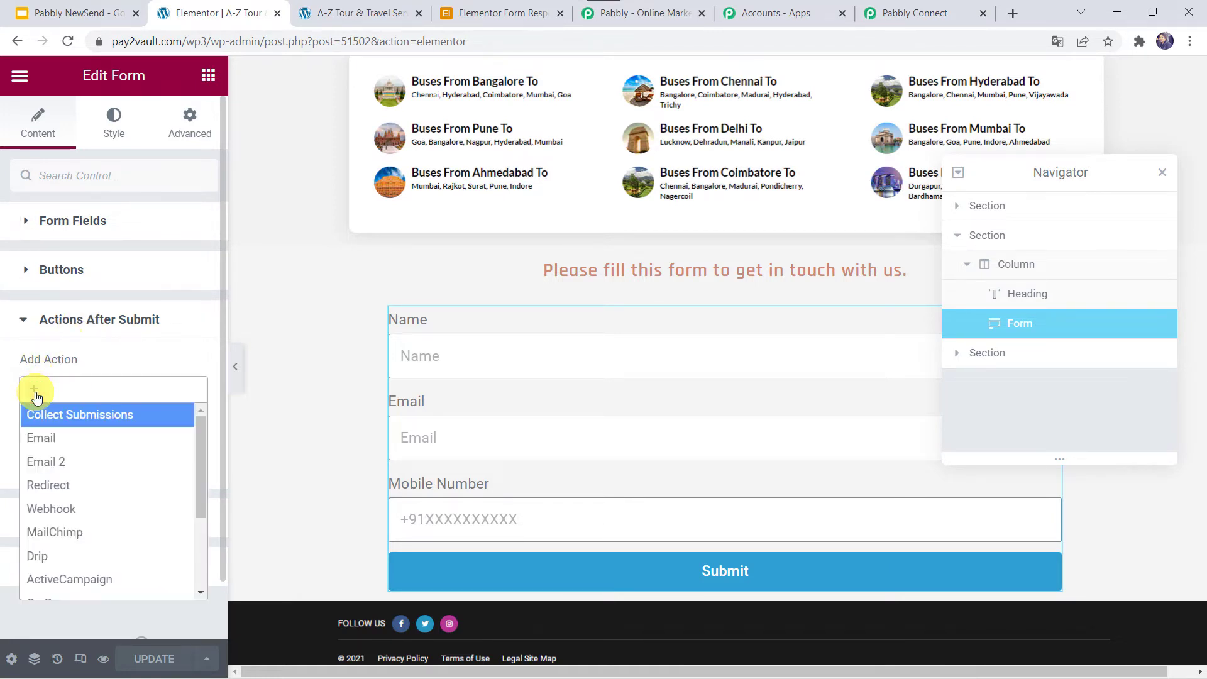
pyautogui.click(63, 517)
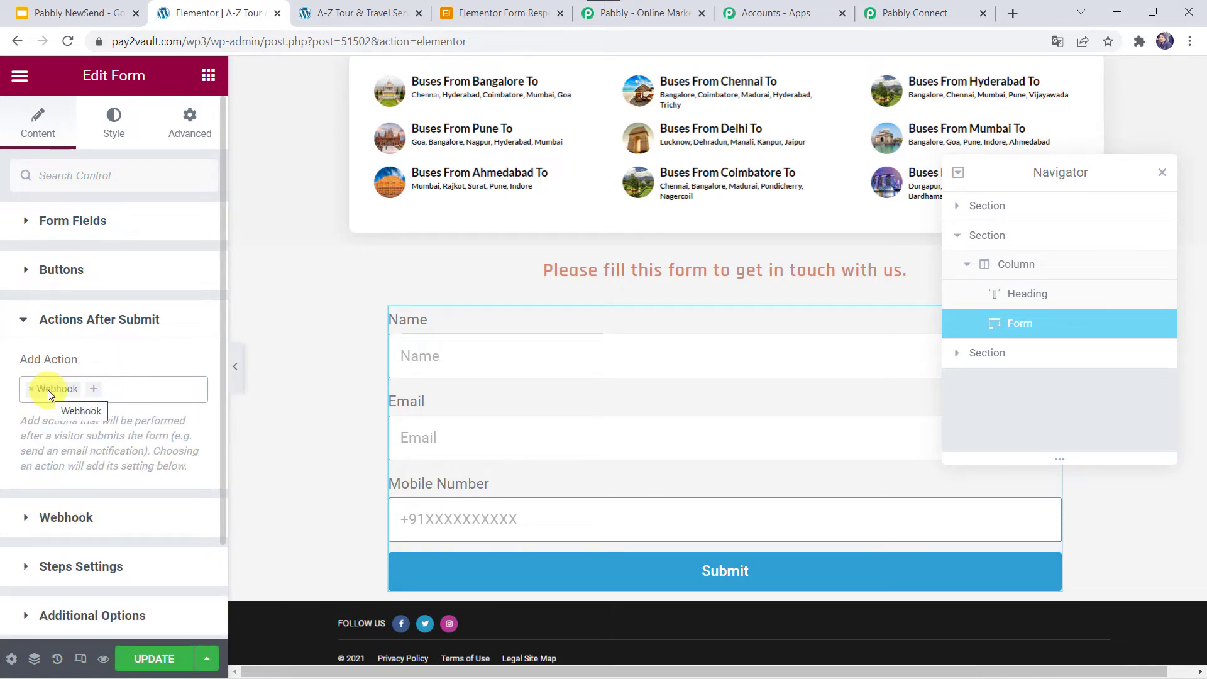
pyautogui.click(70, 522)
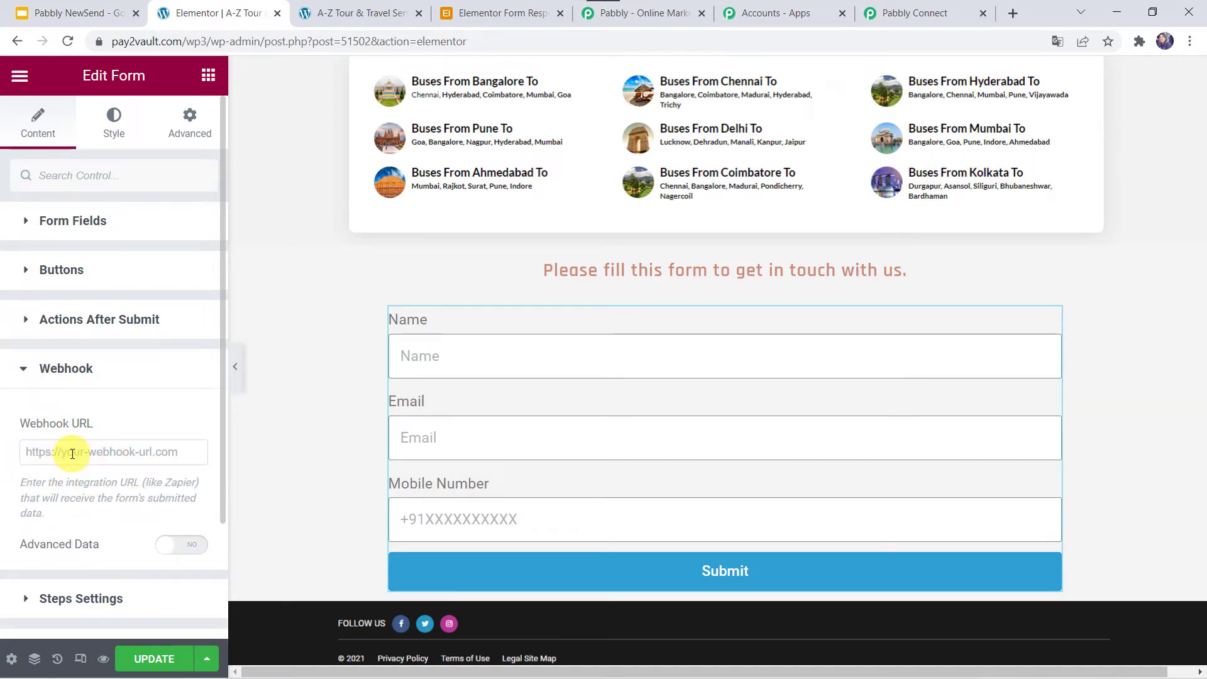
pyautogui.click(924, 10)
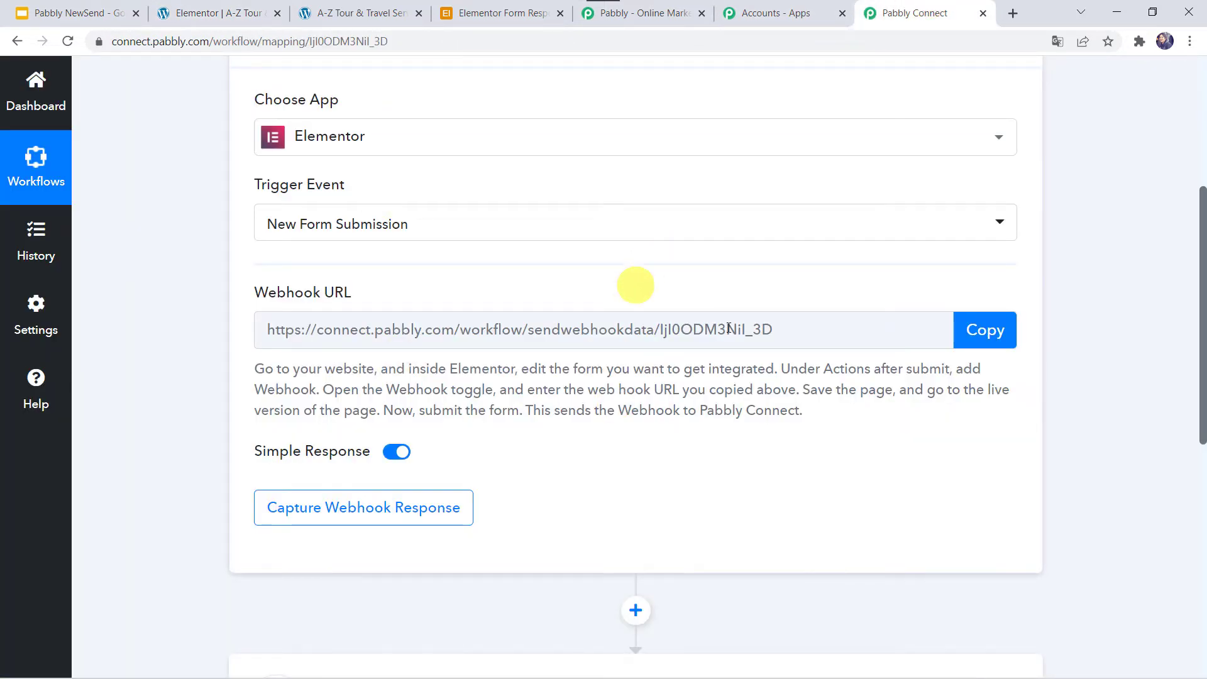
# Paste the Pabbly Connect webhook URL into the form's Webhook URL field and update the page.
pyautogui.click(992, 328)
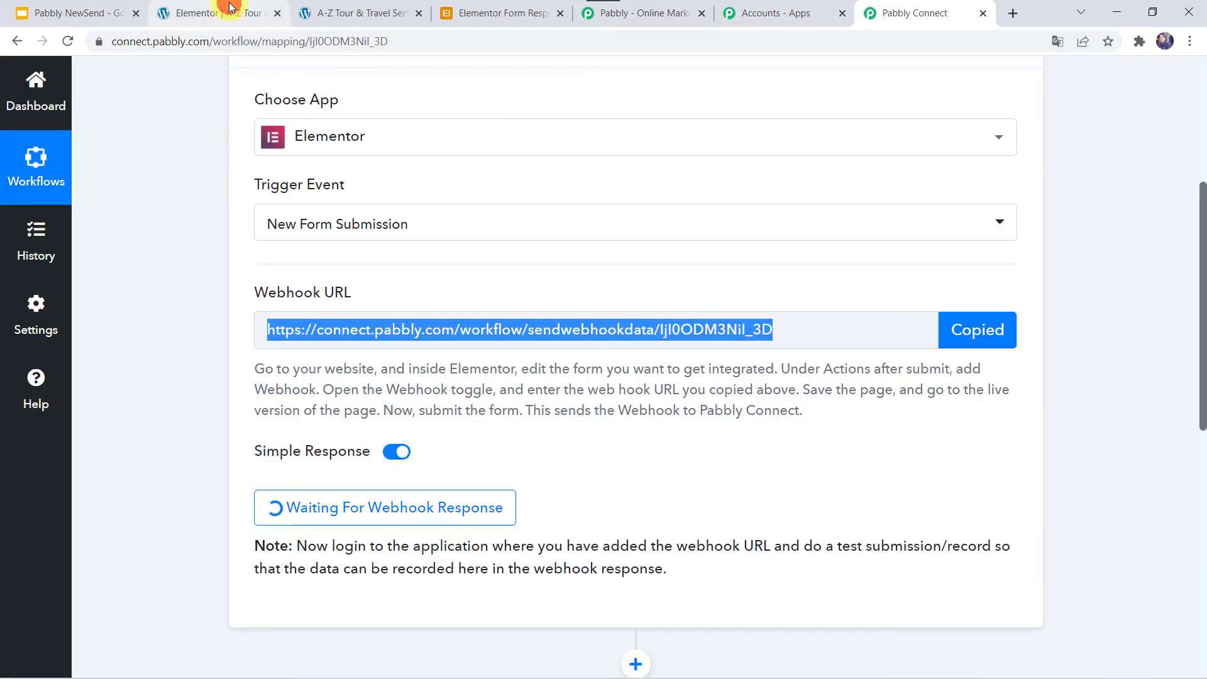
pyautogui.click(211, 11)
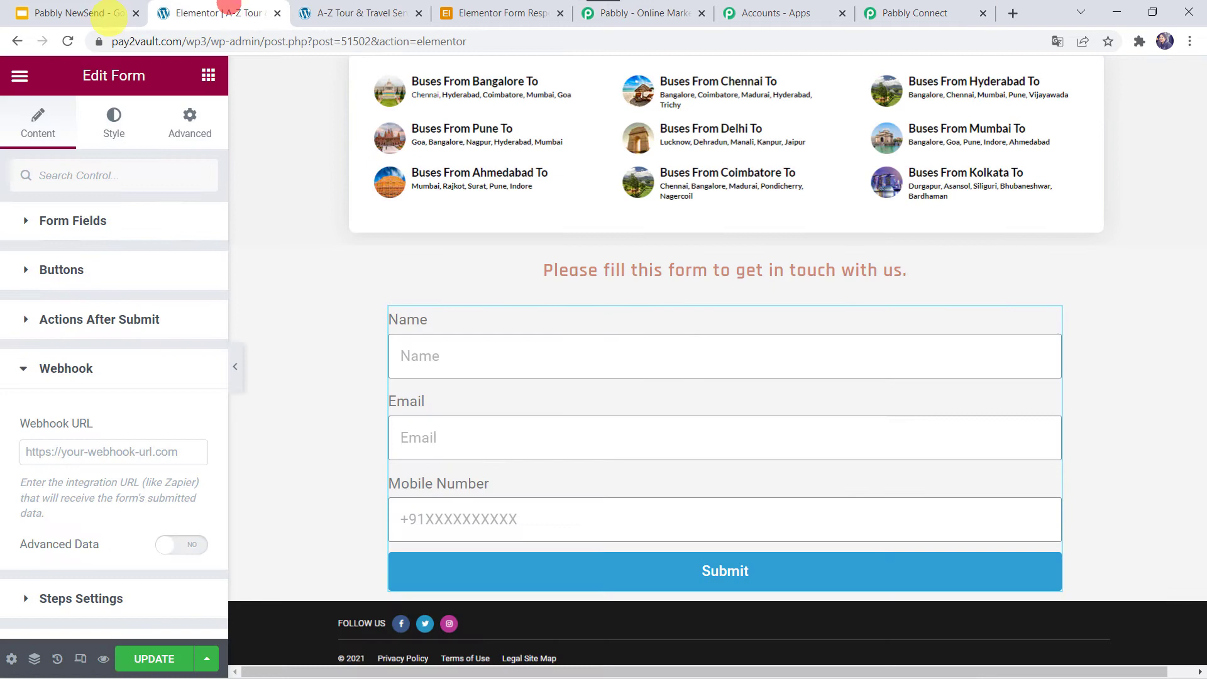
pyautogui.rightClick(93, 454)
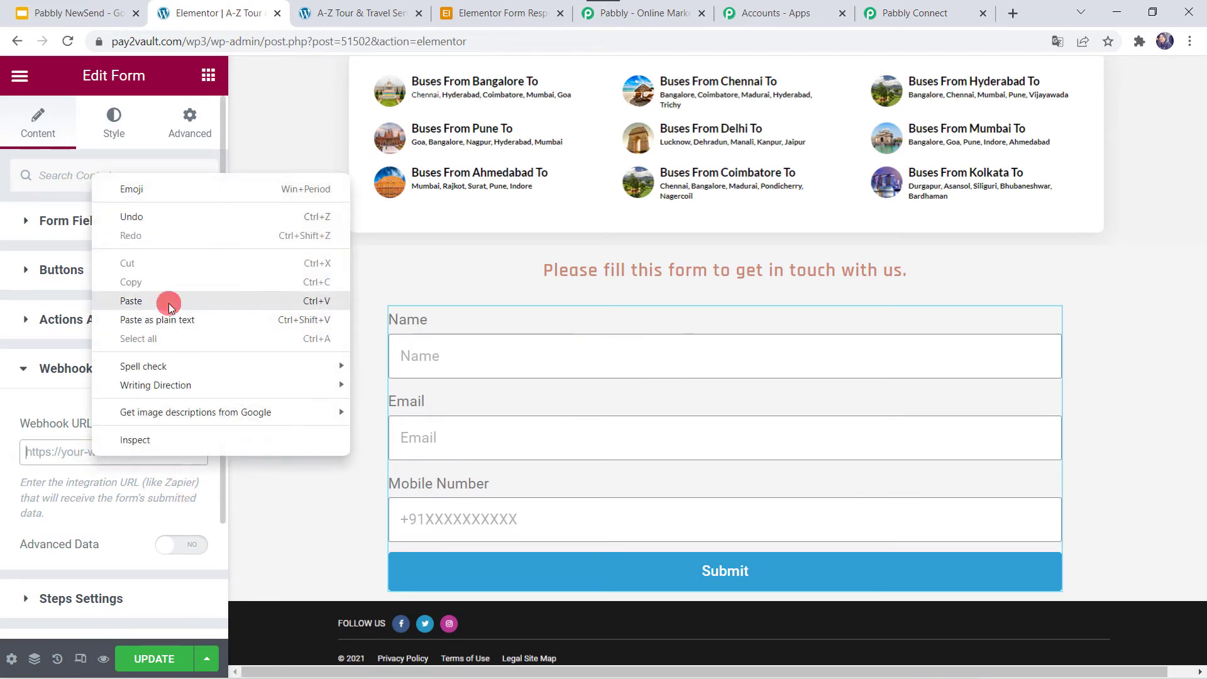
pyautogui.click(167, 300)
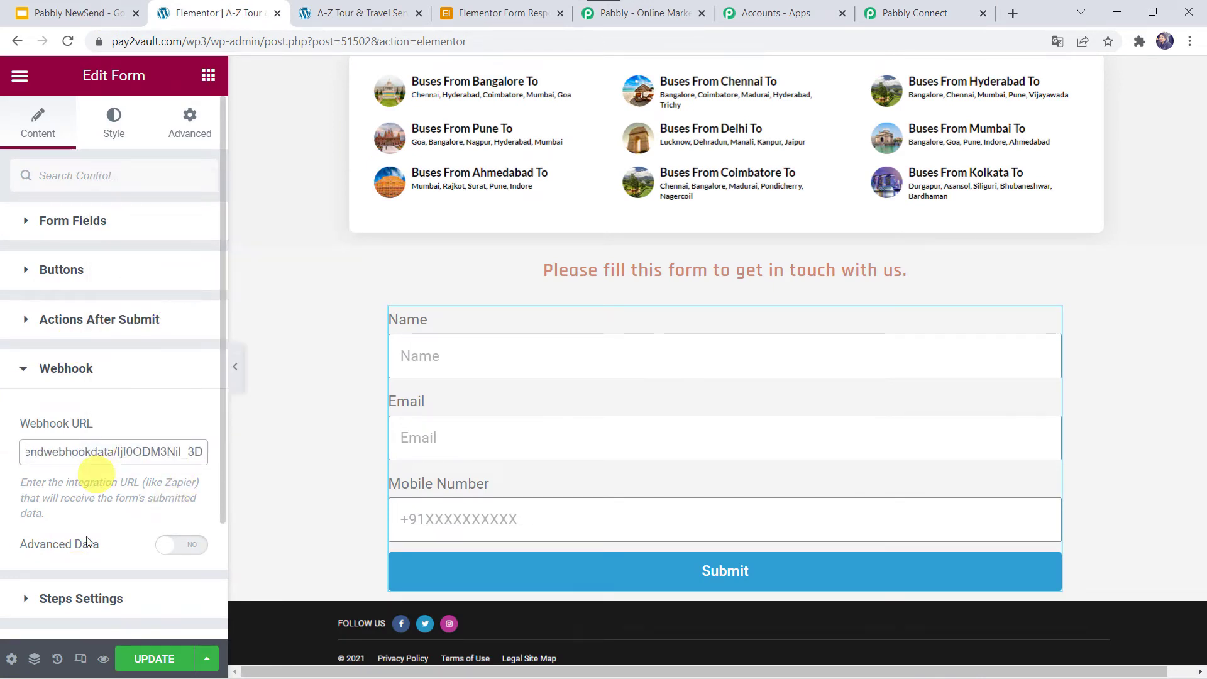
pyautogui.click(148, 661)
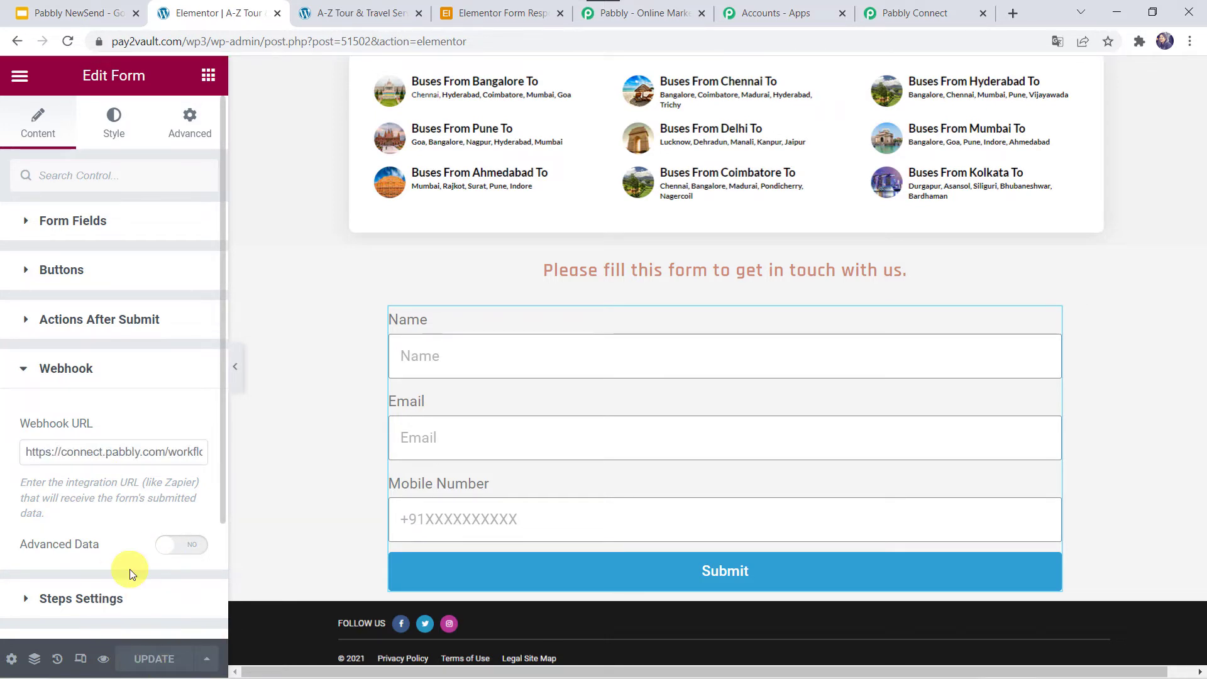
# Submit a test entry with a name, e-mail address and mobile number on the live contact form.
pyautogui.click(920, 14)
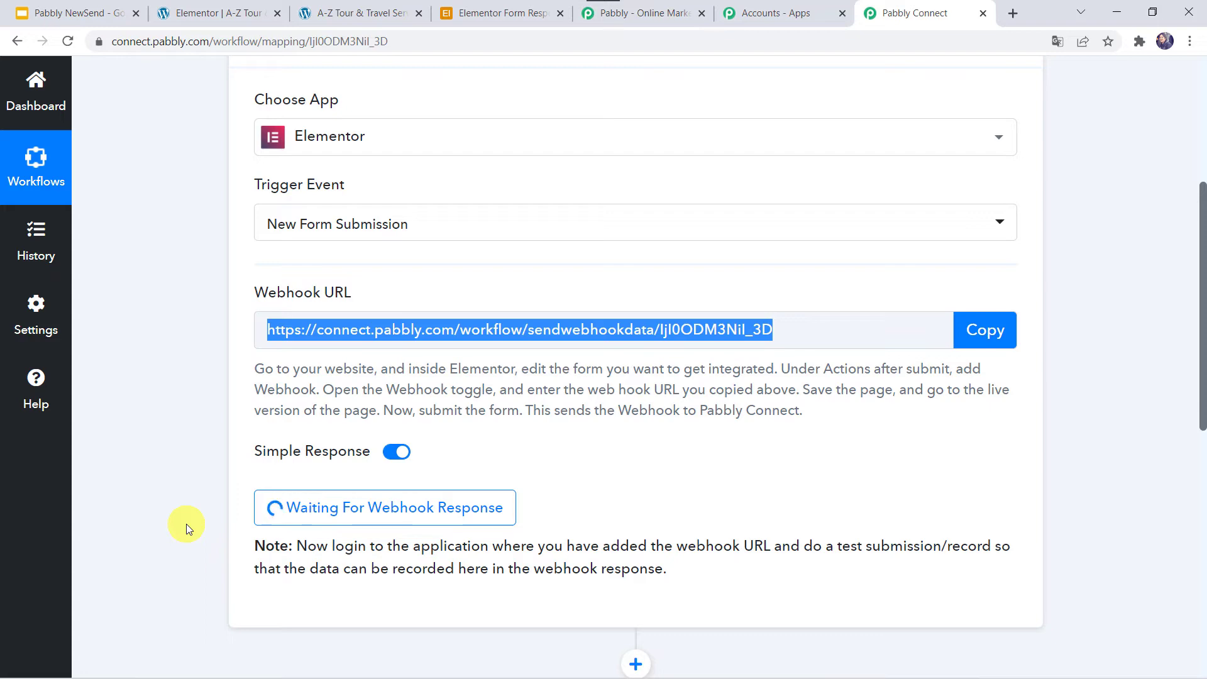
pyautogui.click(352, 14)
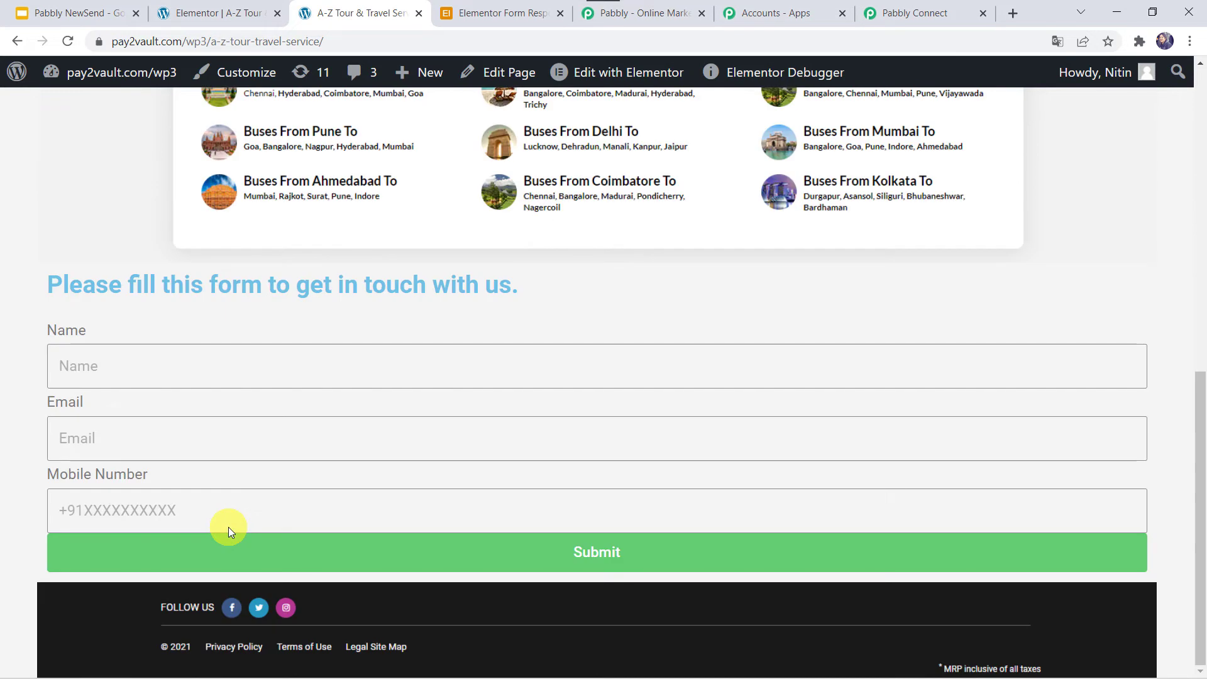
pyautogui.click(171, 356)
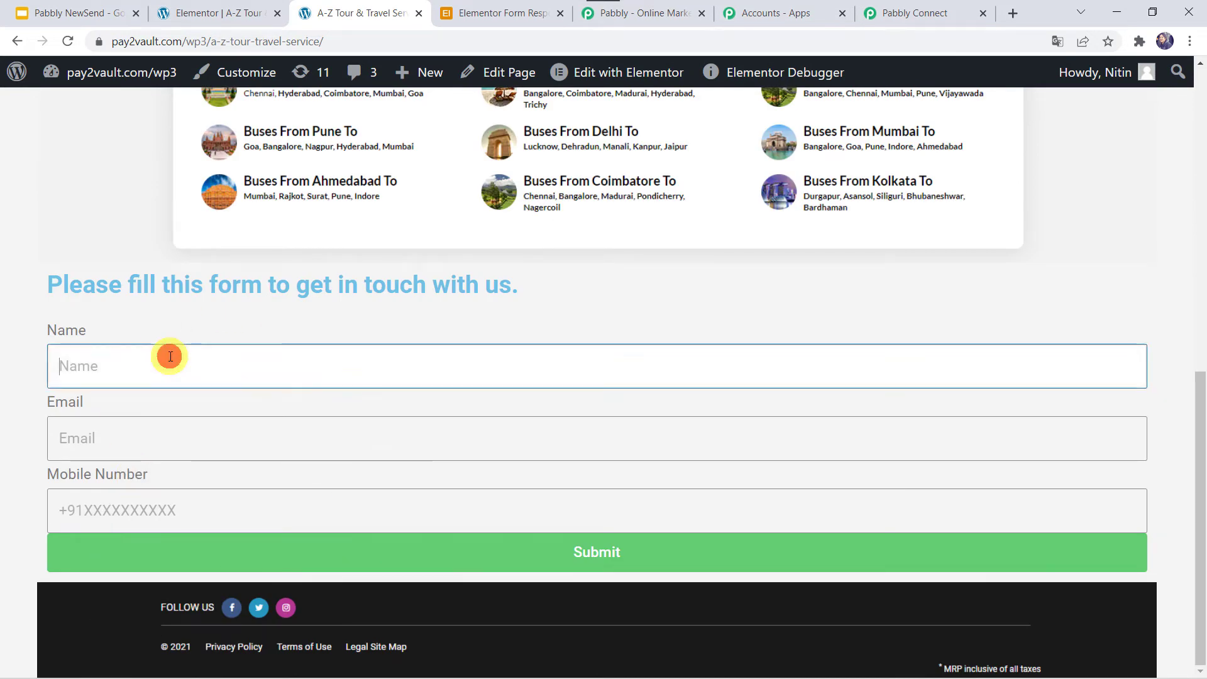
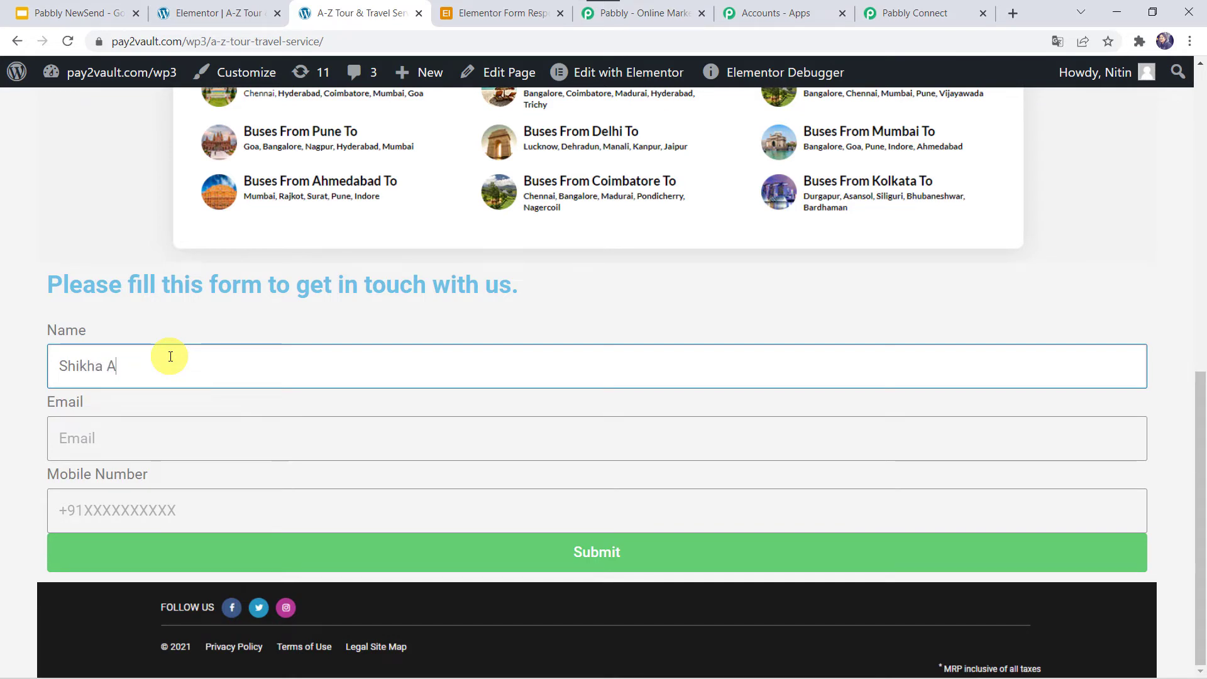
pyautogui.press('Tab')
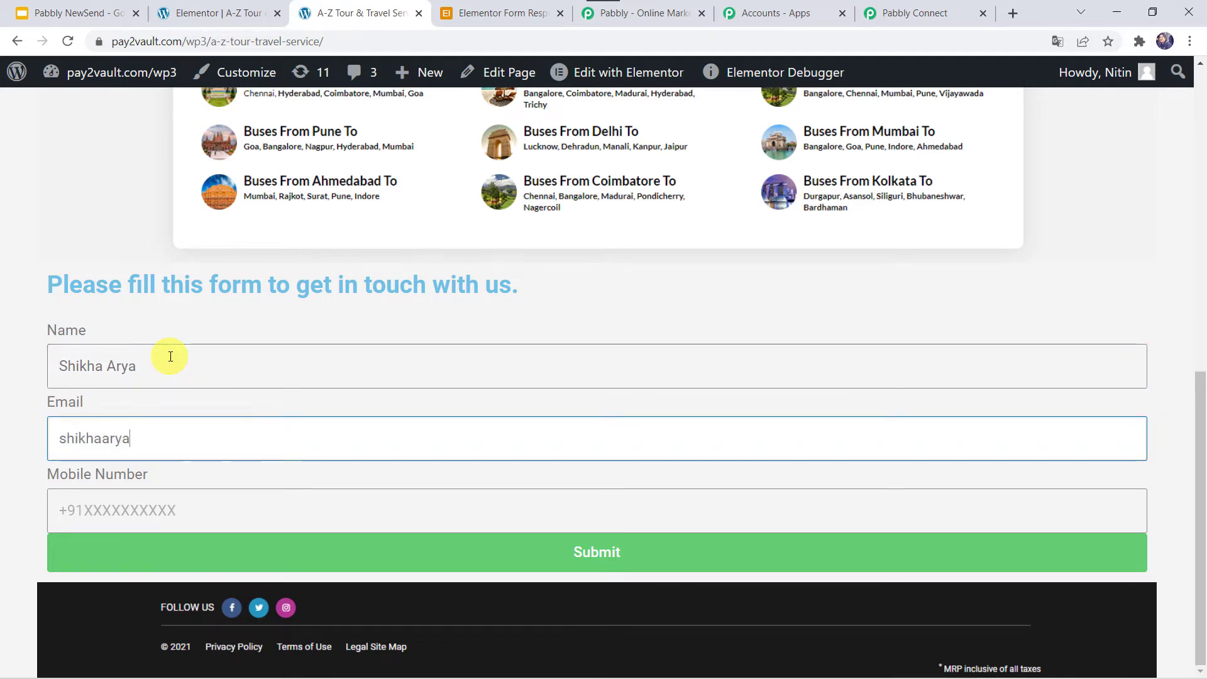
pyautogui.press('Tab')
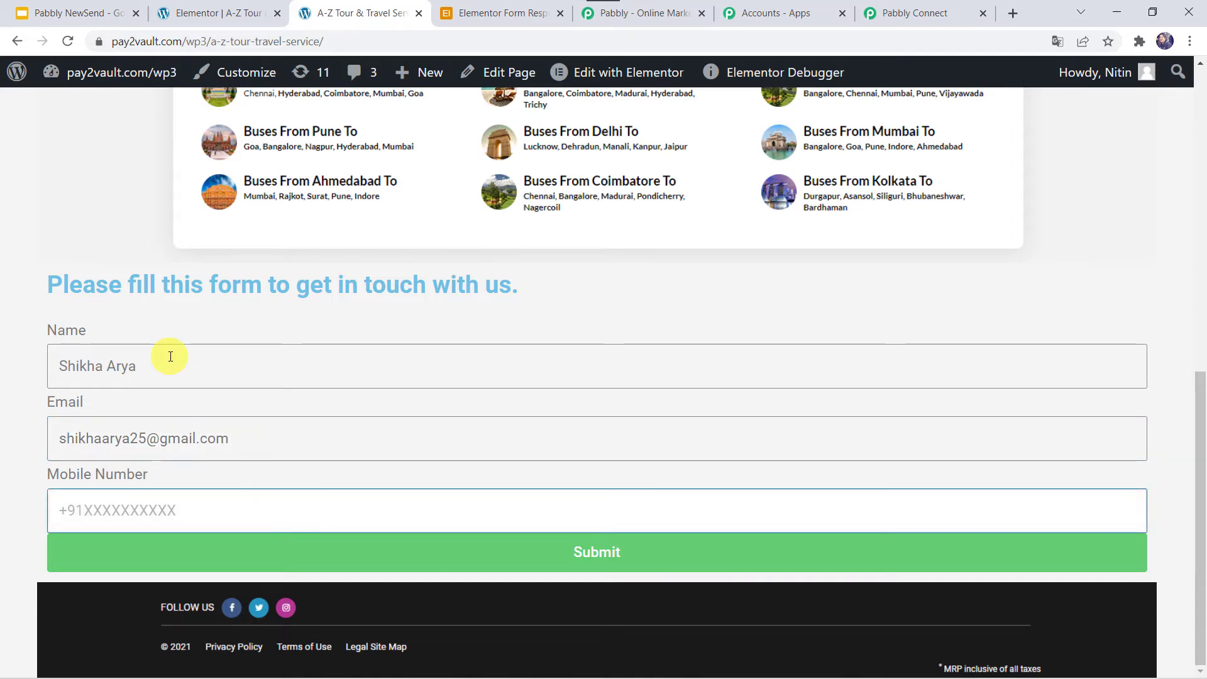
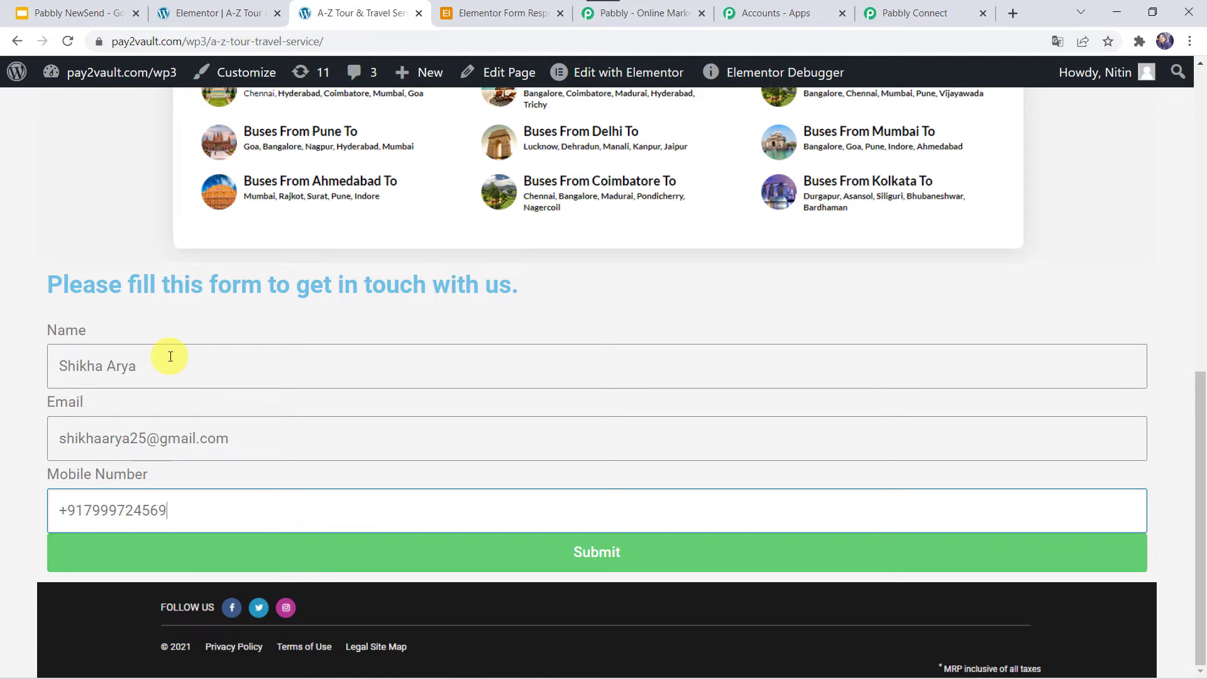
pyautogui.click(456, 558)
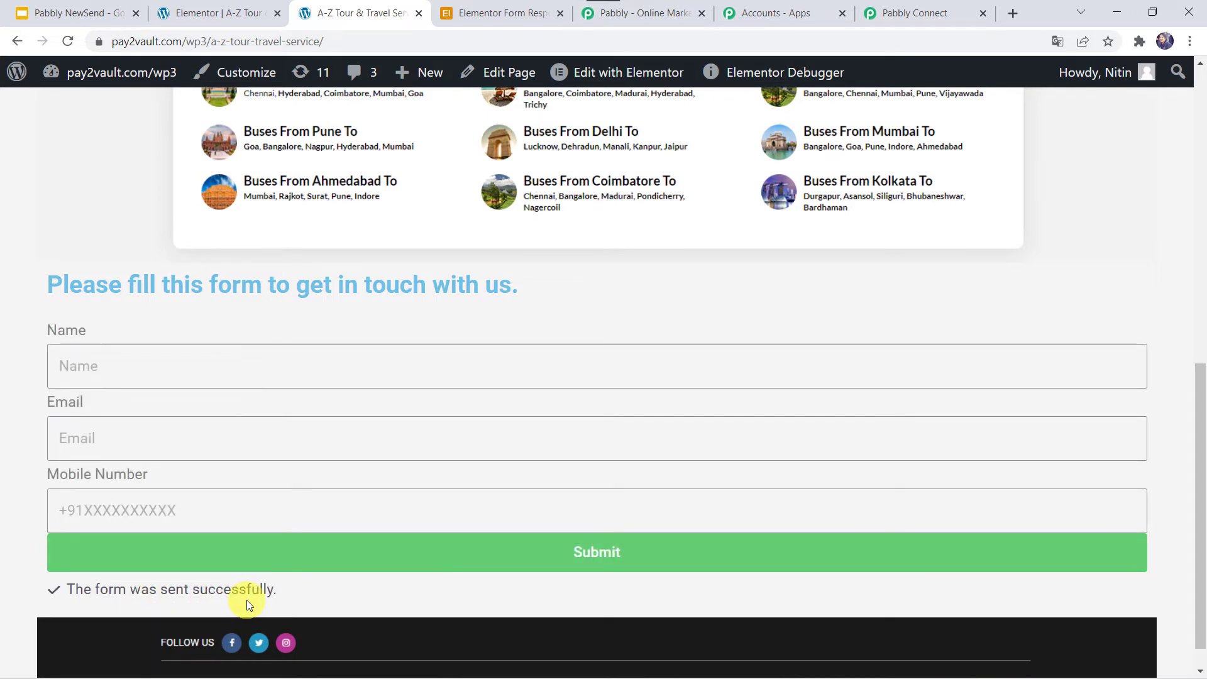
# Check the captured Name, Email, Mobile Number, Form Id fcd1711 and Form Name 'New Form'.
pyautogui.click(915, 9)
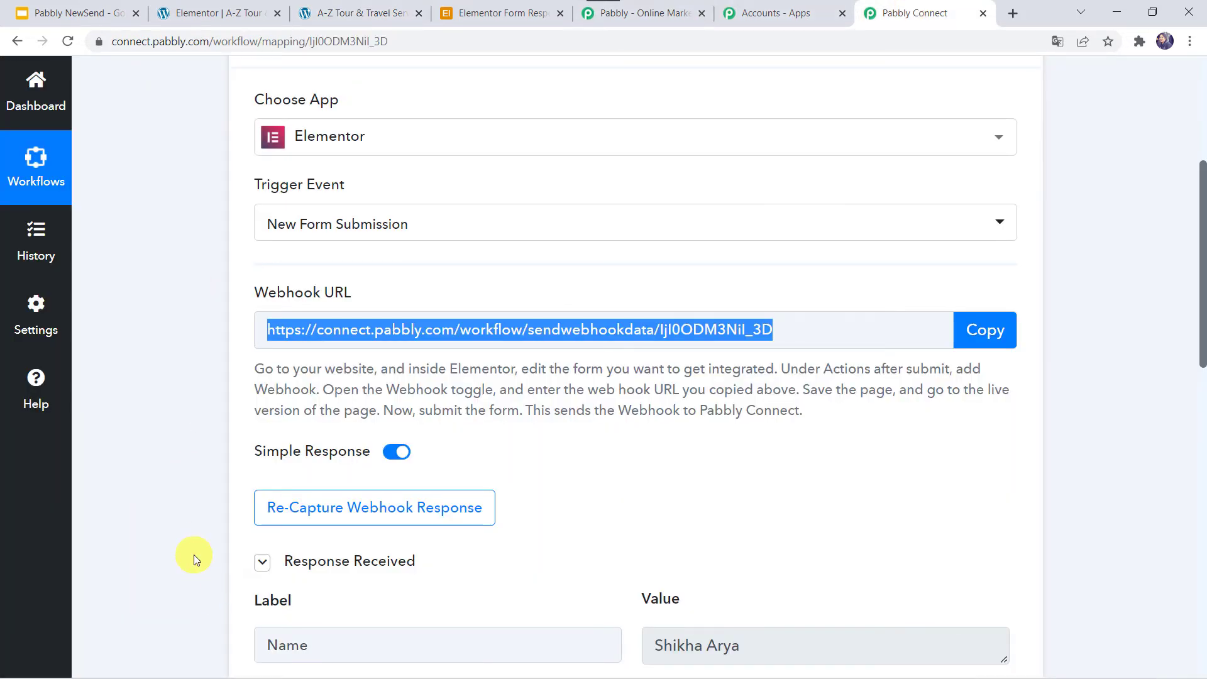
pyautogui.scroll(-6, 194, 555)
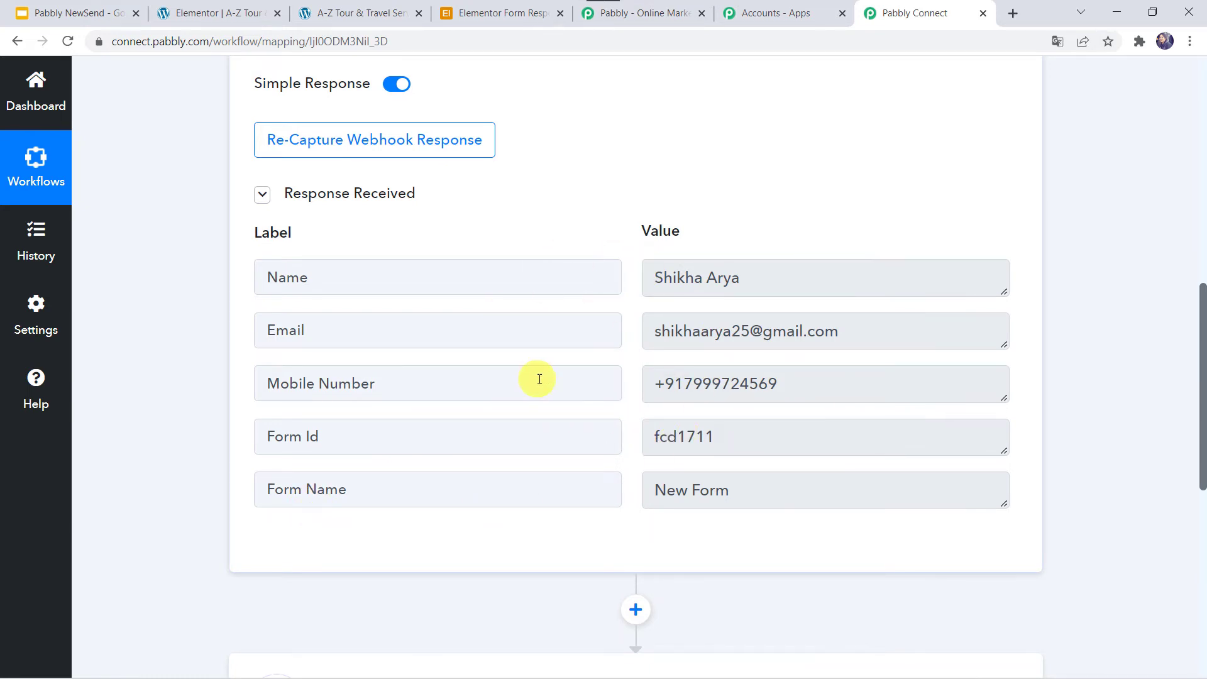
pyautogui.scroll(-8, 539, 379)
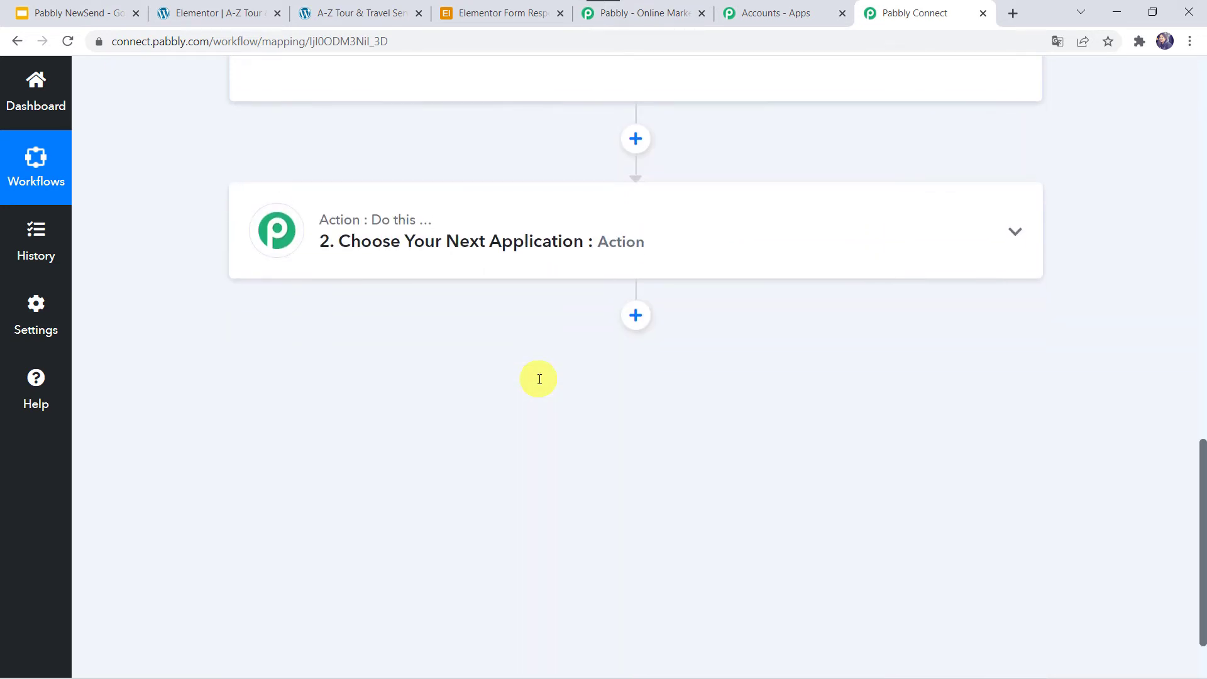
# Set the action step to Airtable's Create Record event and add a new Airtable connection.
pyautogui.click(553, 264)
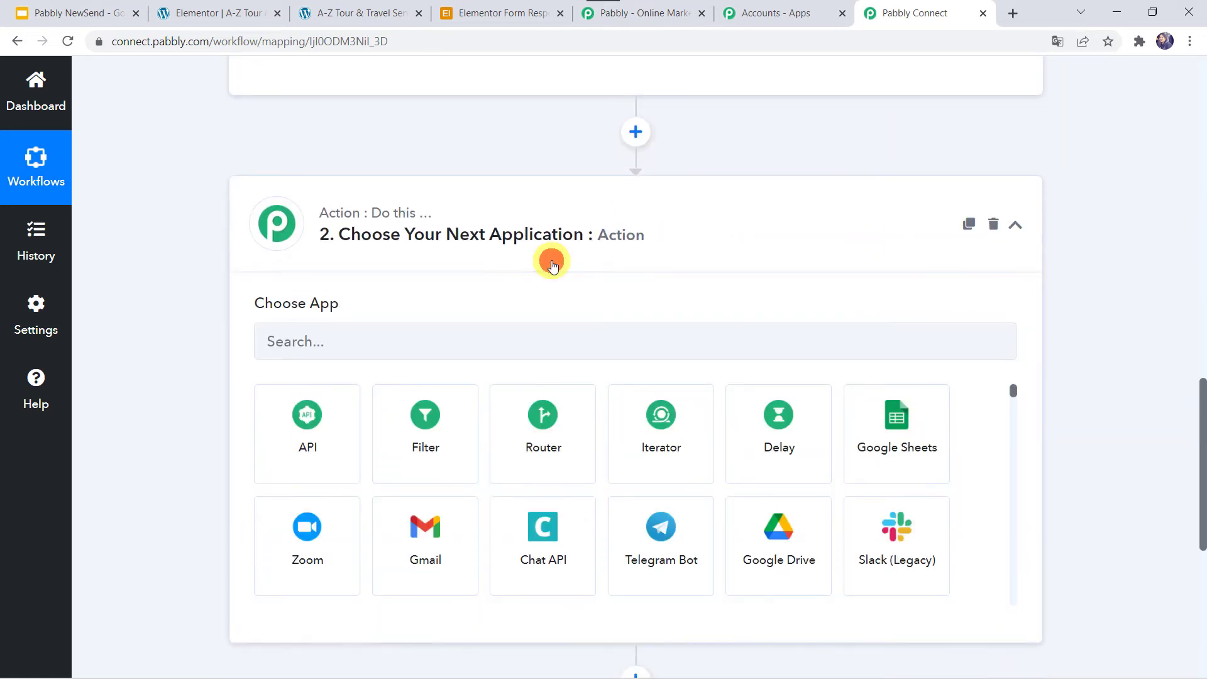
pyautogui.click(309, 348)
pyautogui.write('airta')
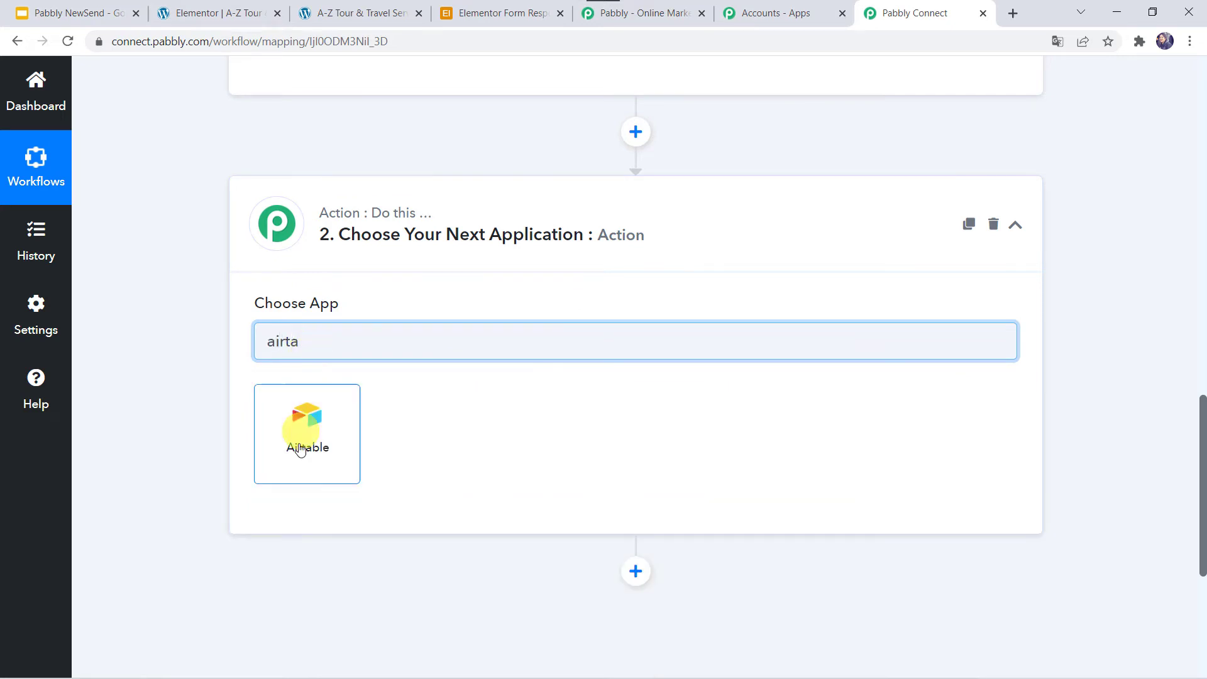
pyautogui.click(300, 450)
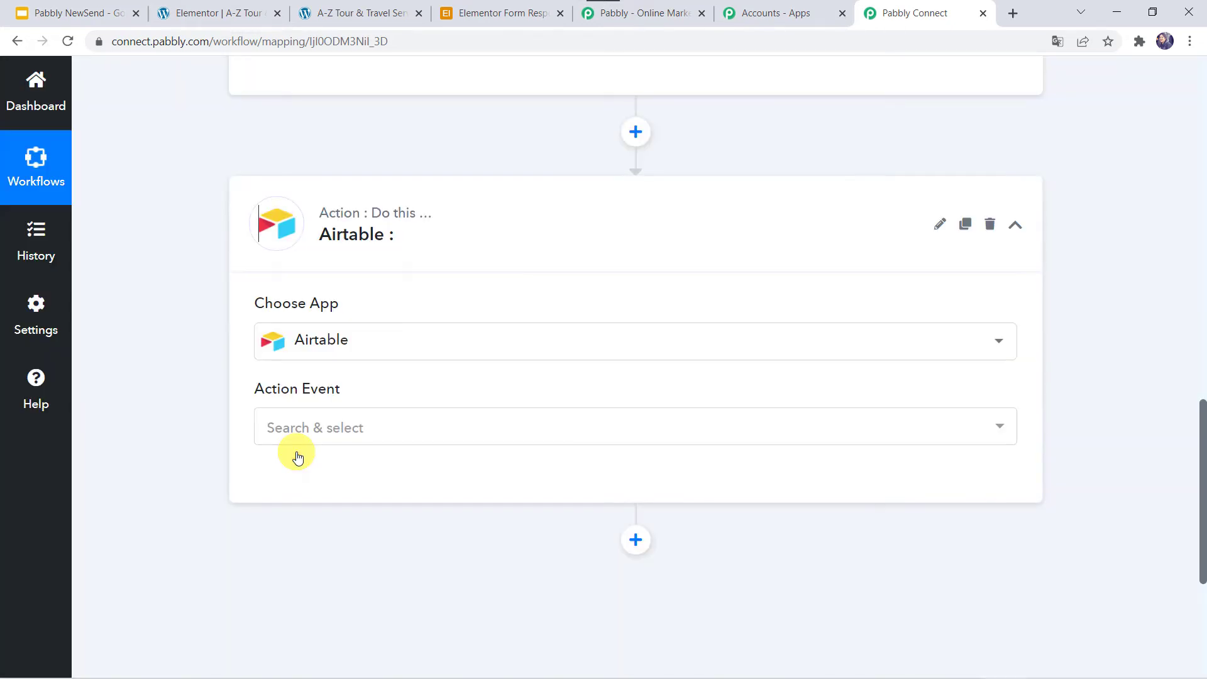
pyautogui.click(288, 426)
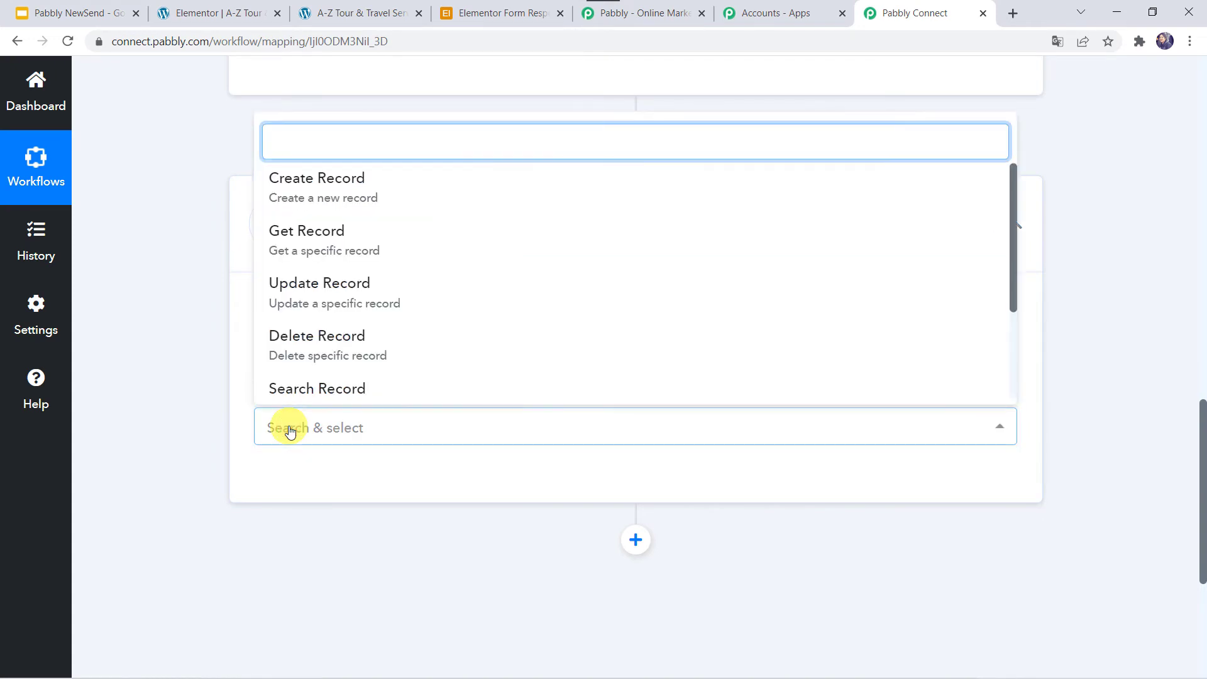
pyautogui.click(345, 196)
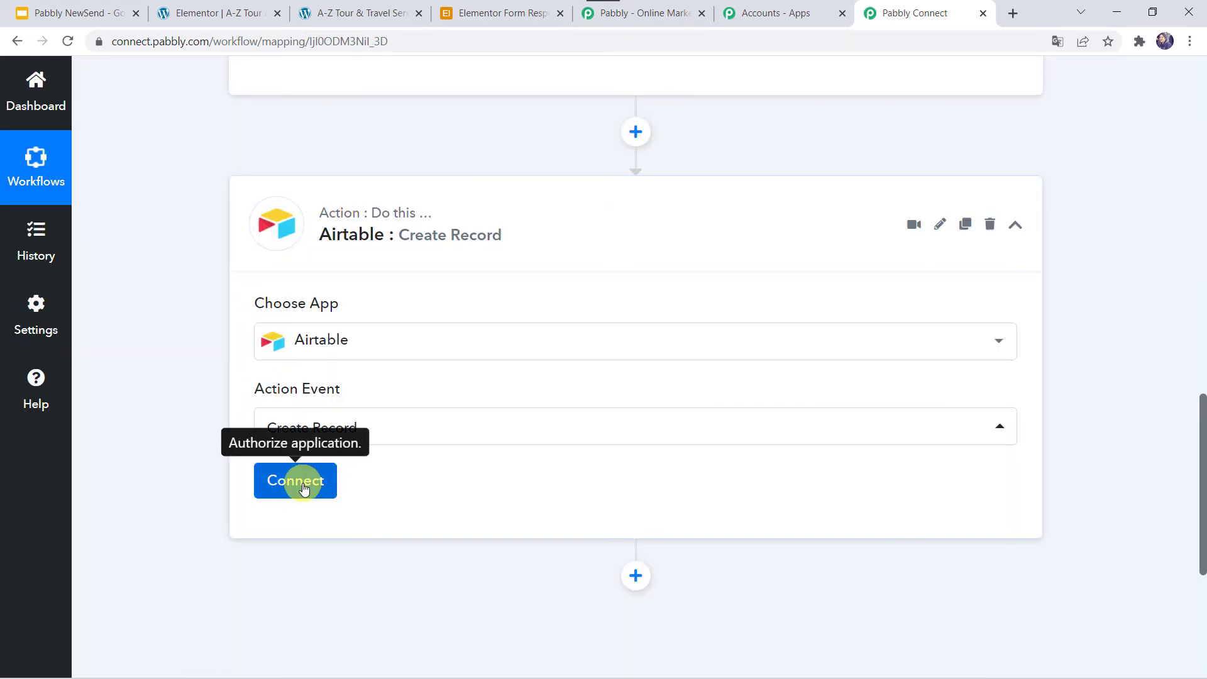
pyautogui.click(302, 486)
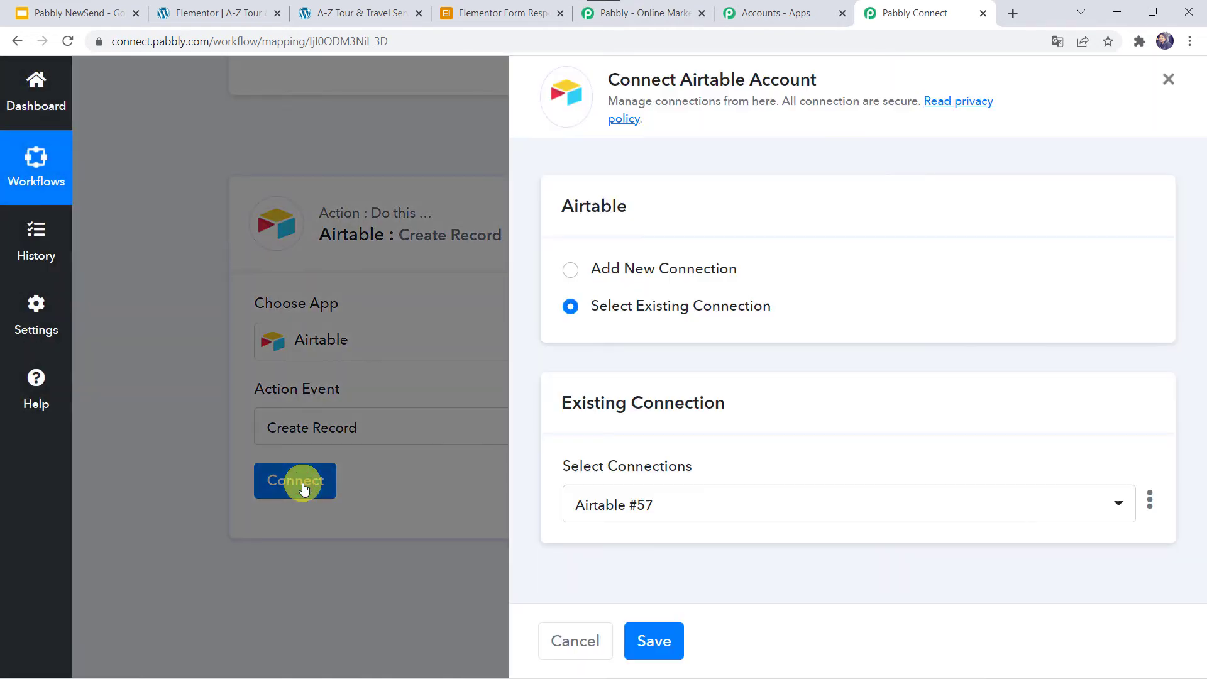
pyautogui.click(639, 271)
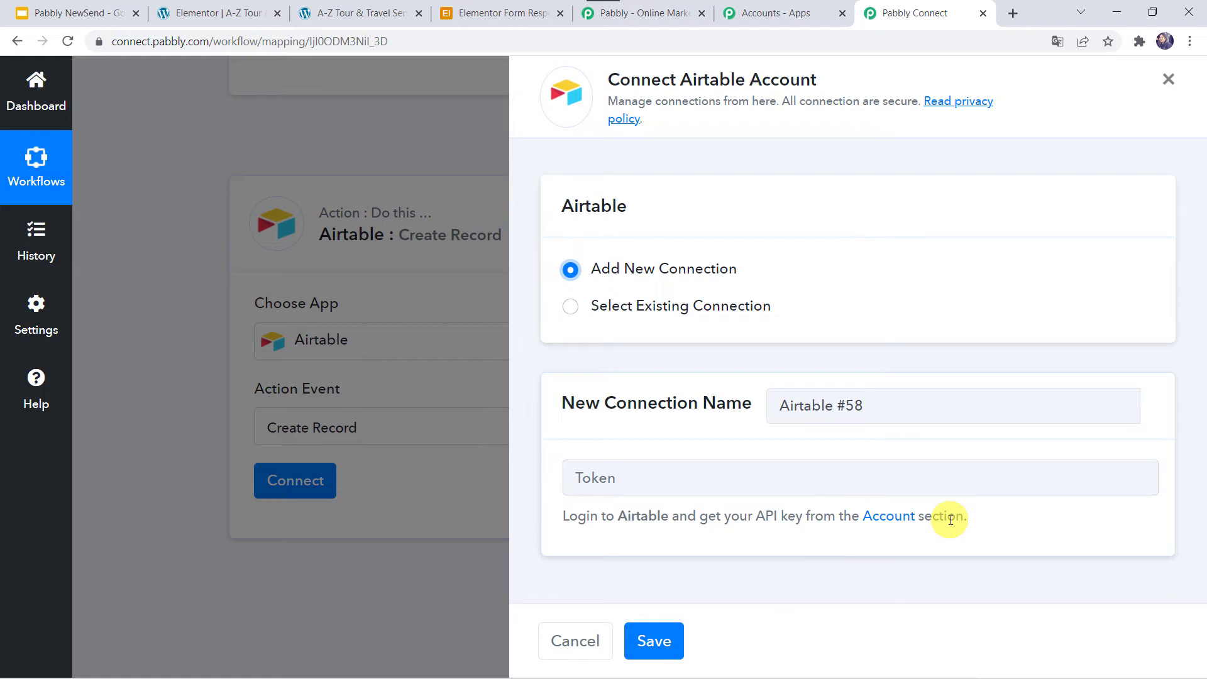
# Go to the Airtable account settings page.
pyautogui.click(505, 21)
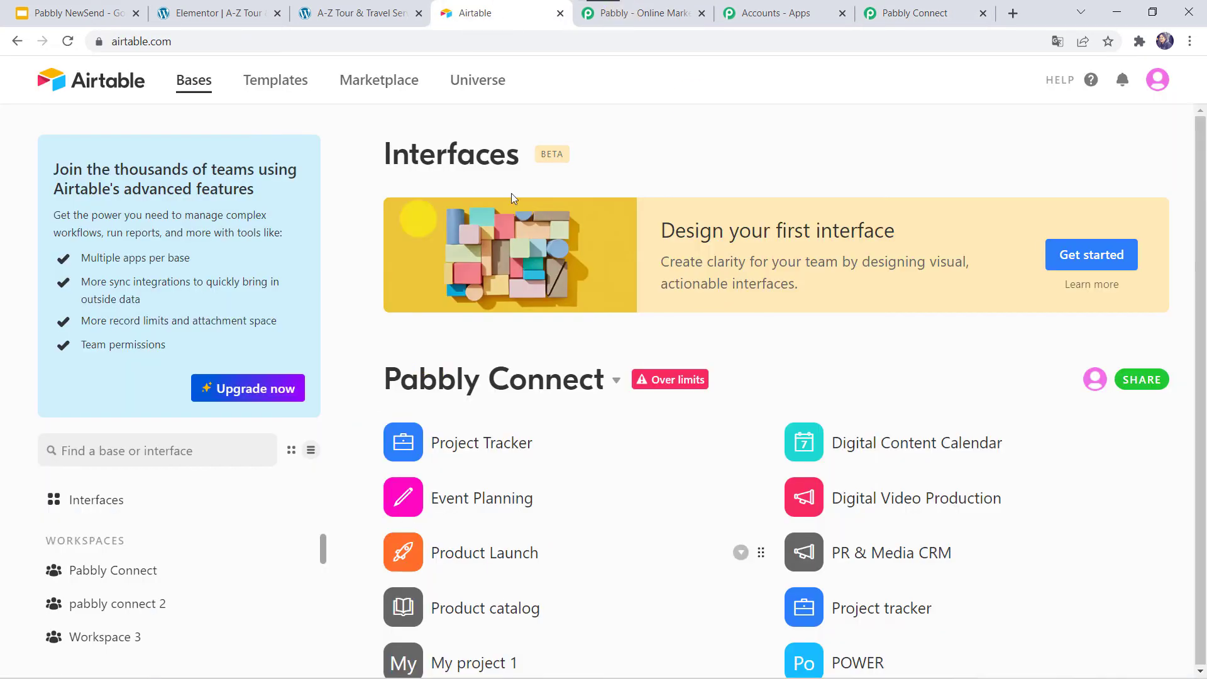
pyautogui.scroll(-7, 553, 434)
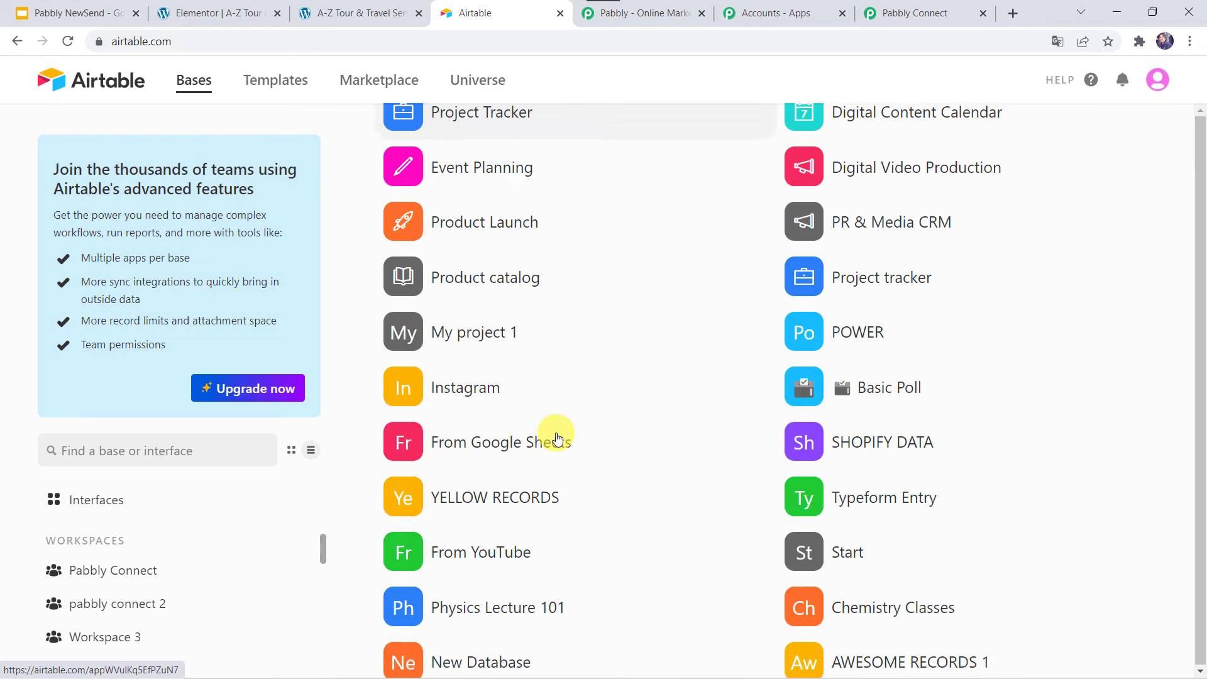
pyautogui.scroll(-5, 556, 436)
pyautogui.scroll(12, 553, 433)
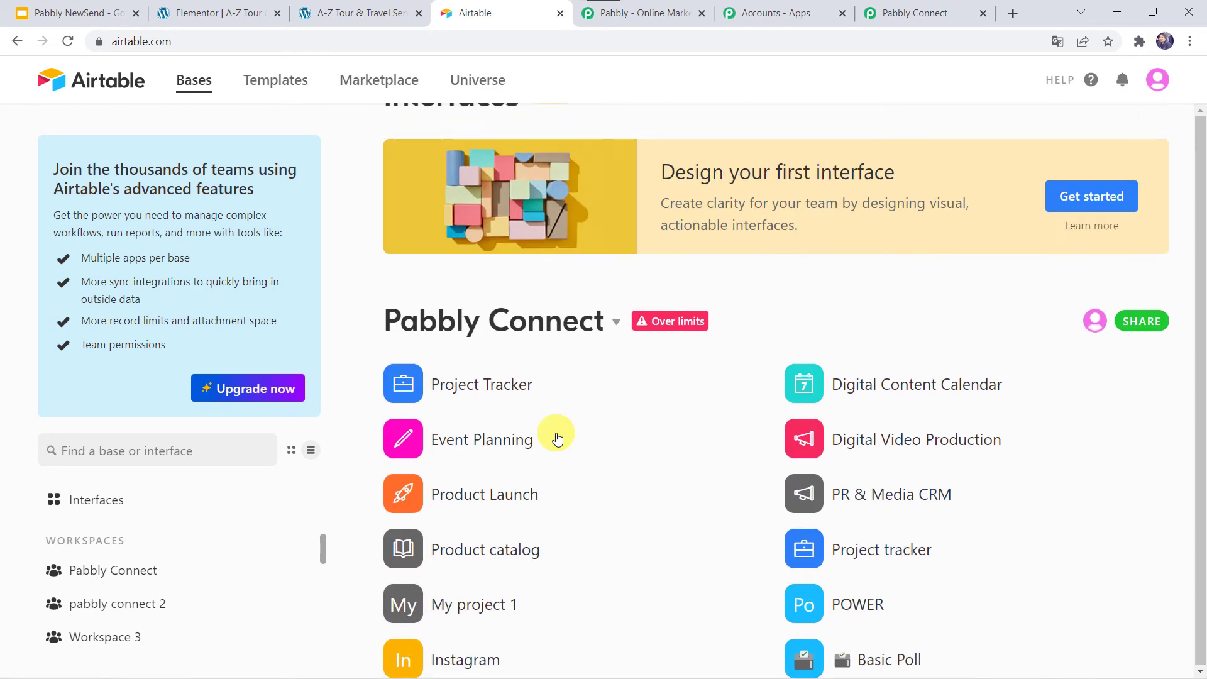
pyautogui.click(1156, 89)
pyautogui.click(1005, 165)
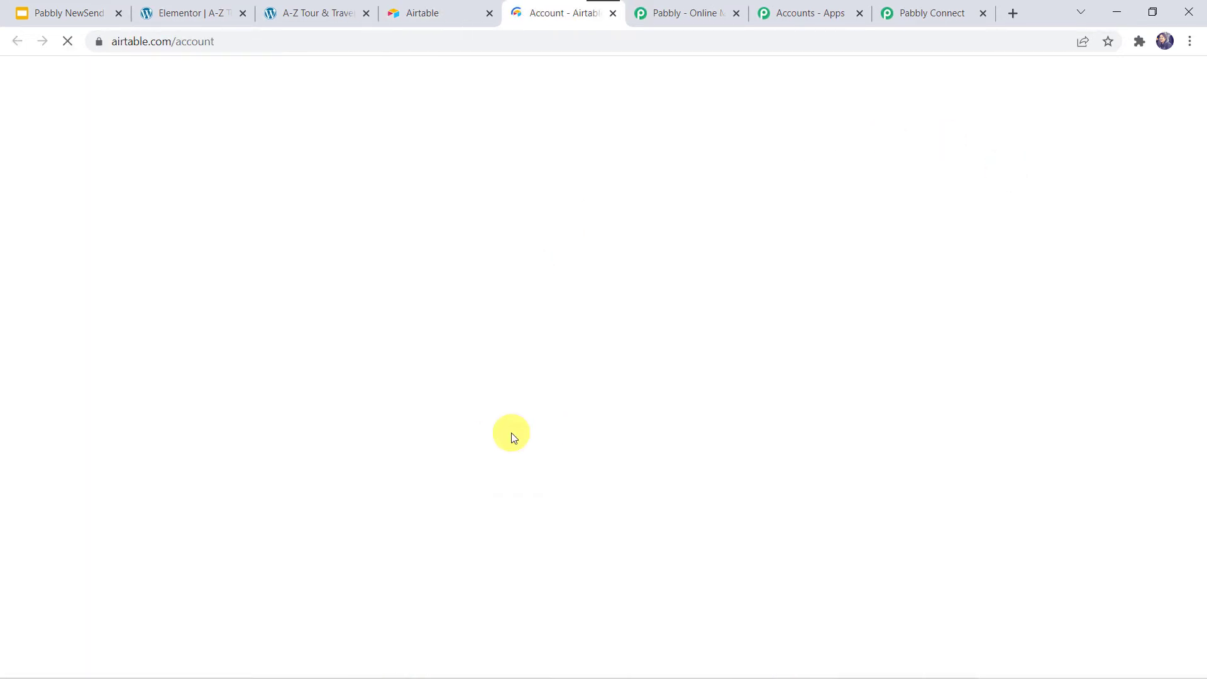
# Copy the personal API key and return to the Pabbly Connect workflow.
pyautogui.scroll(-6, 511, 433)
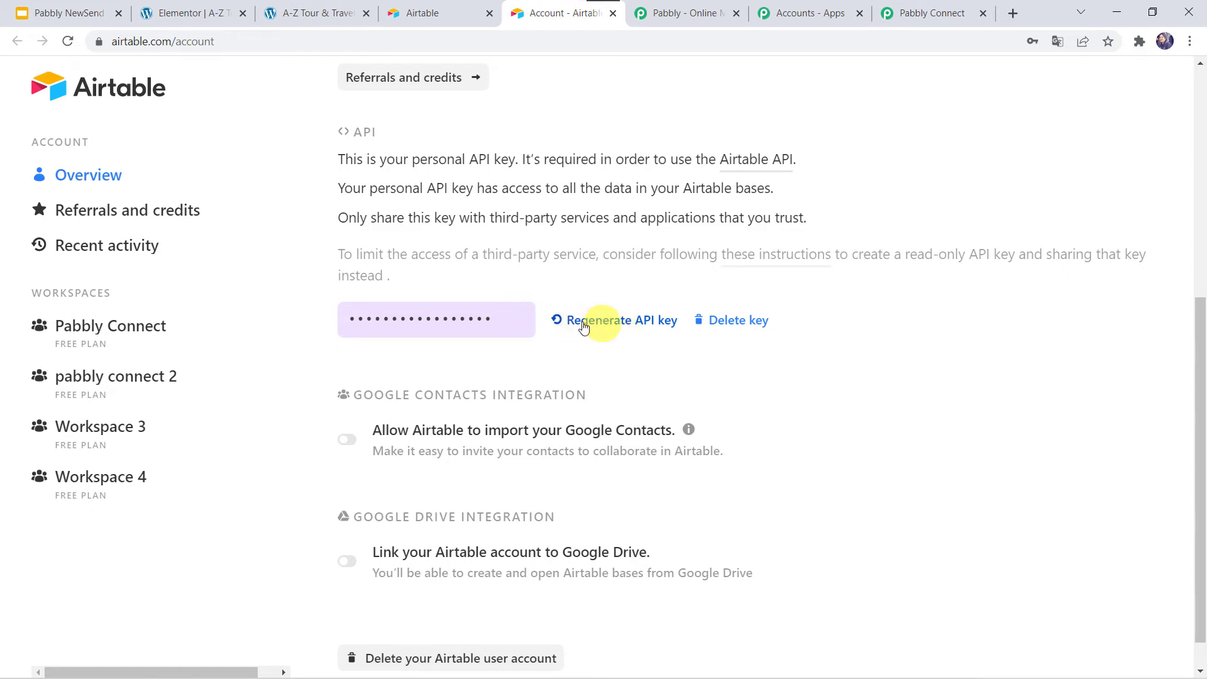
pyautogui.click(463, 317)
pyautogui.rightClick(464, 317)
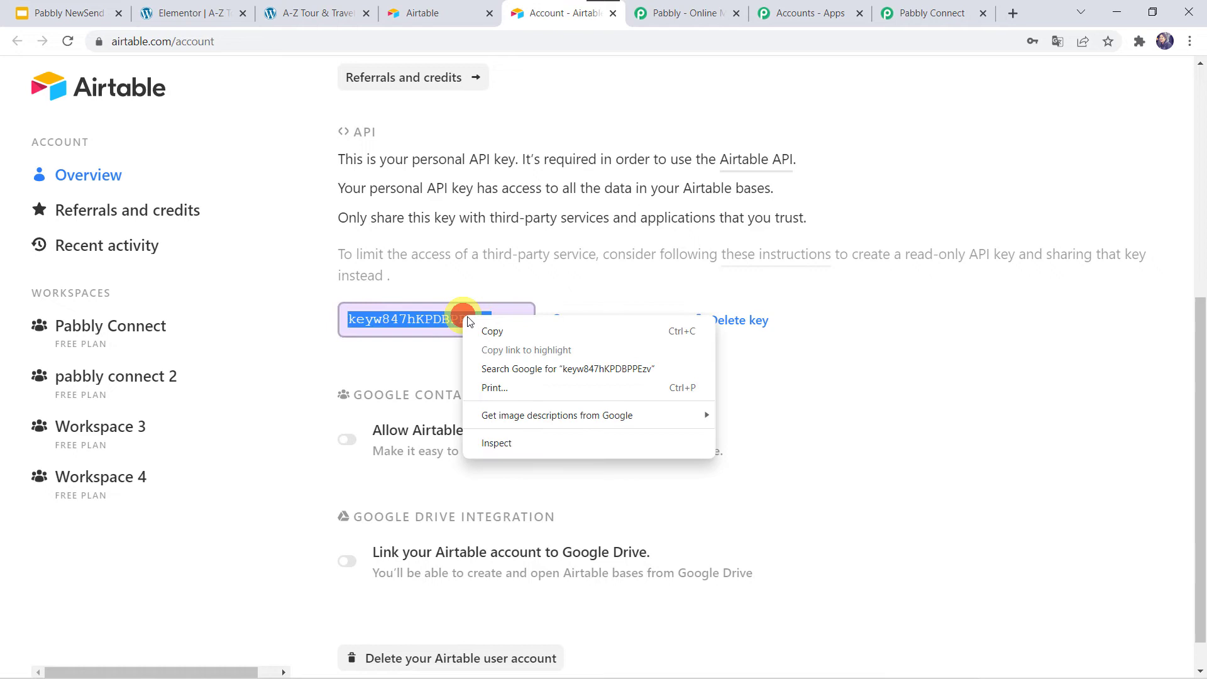
pyautogui.click(500, 333)
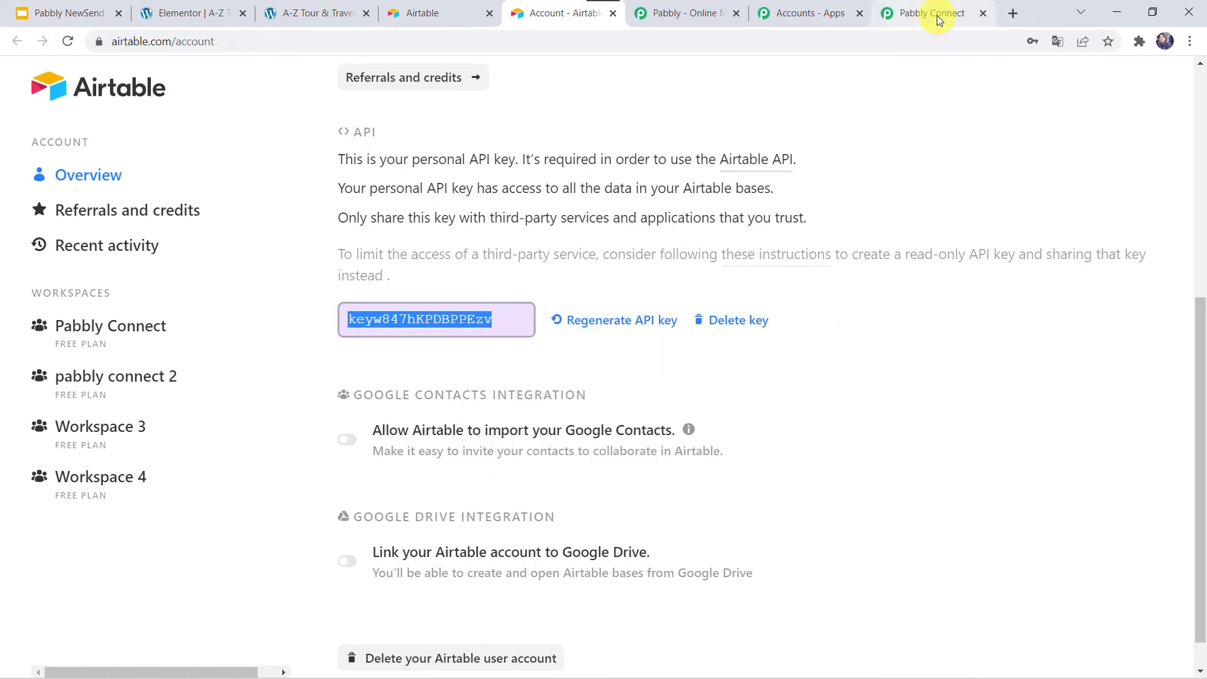
pyautogui.click(913, 19)
# Paste the copied Airtable API key into the Token field and save the connection.
pyautogui.click(596, 483)
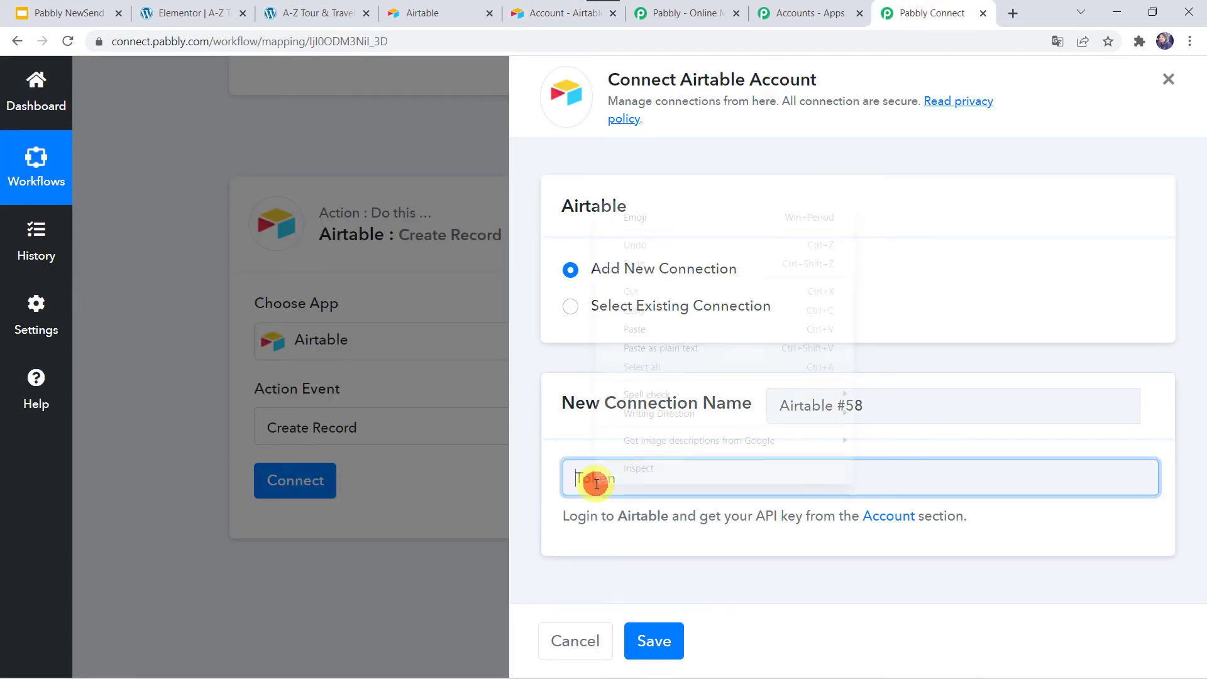
pyautogui.rightClick(596, 483)
pyautogui.click(653, 331)
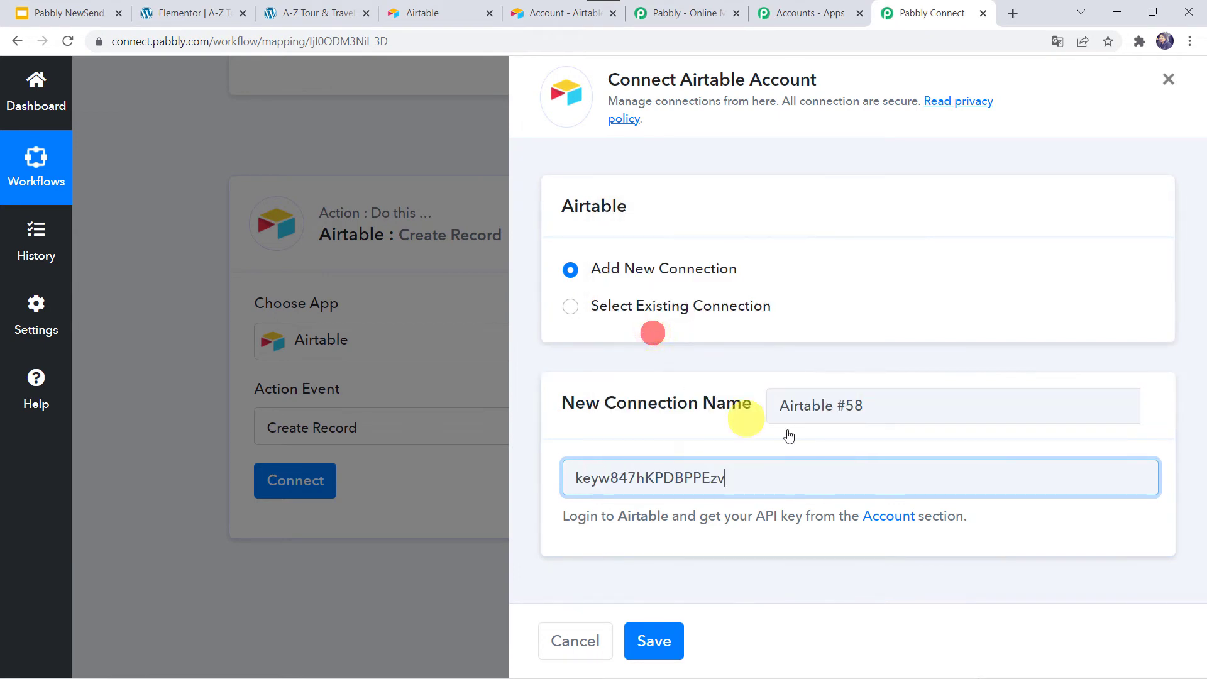
pyautogui.click(652, 640)
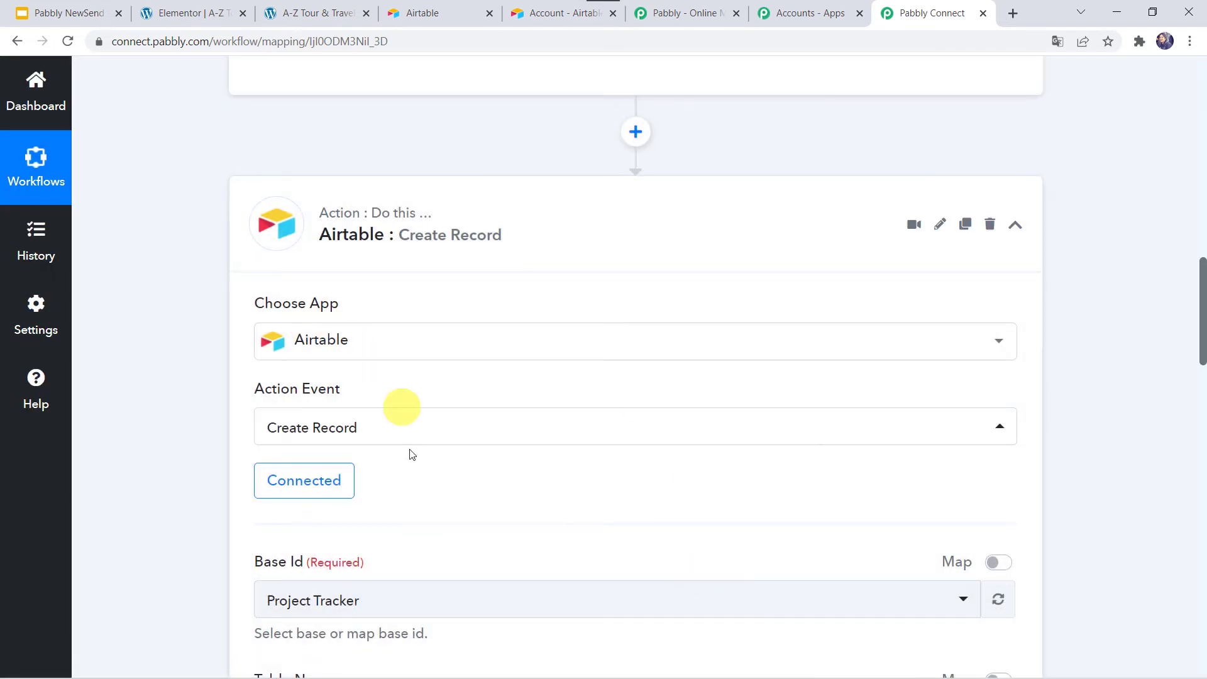
# Expand the Base Id dropdown, then bring up Airtable's Bases page to find the right base.
pyautogui.scroll(-4, 495, 452)
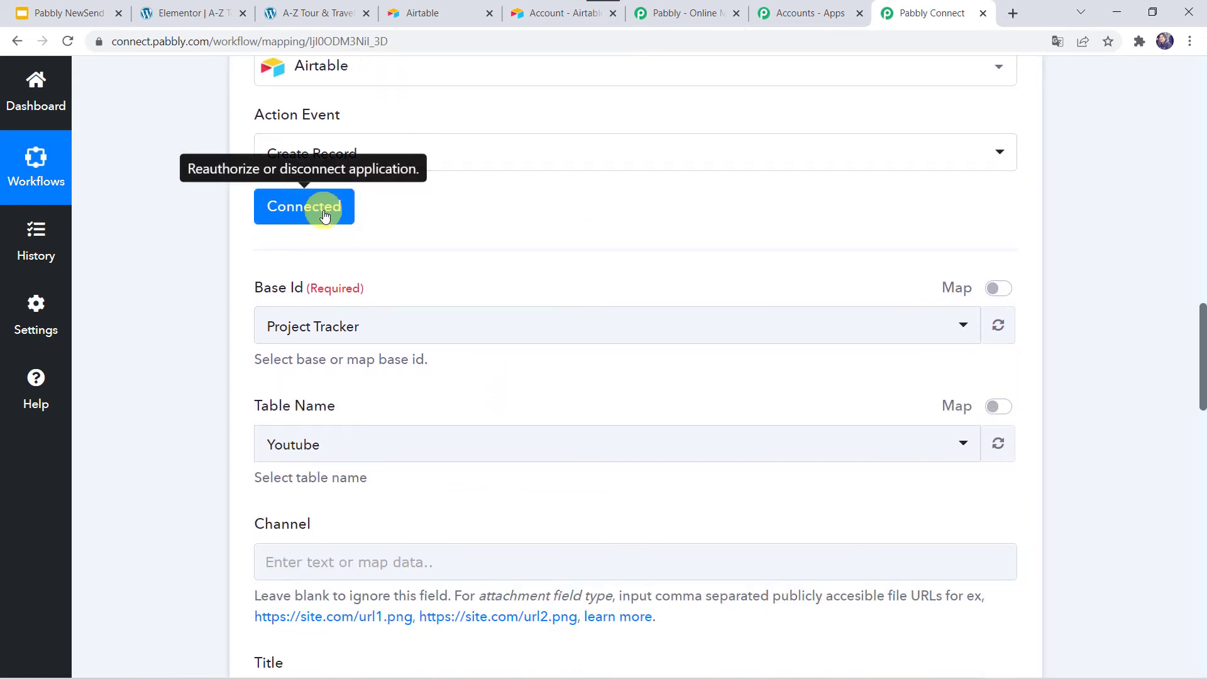
pyautogui.click(308, 332)
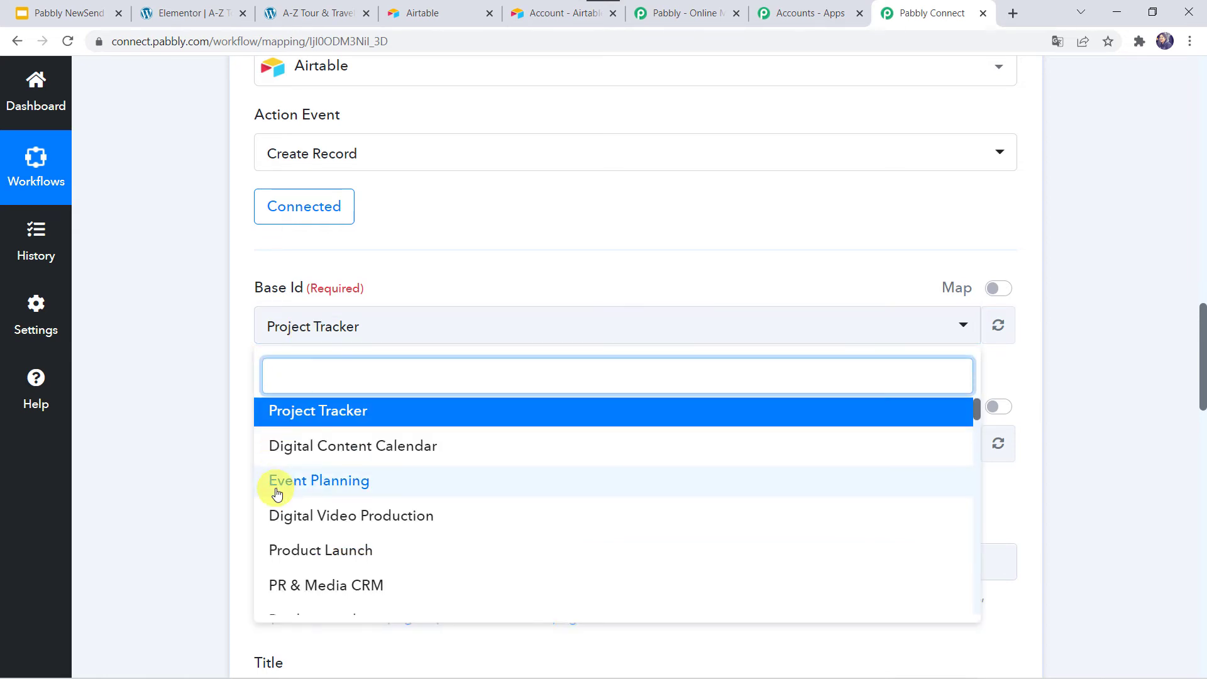
pyautogui.scroll(-10, 277, 491)
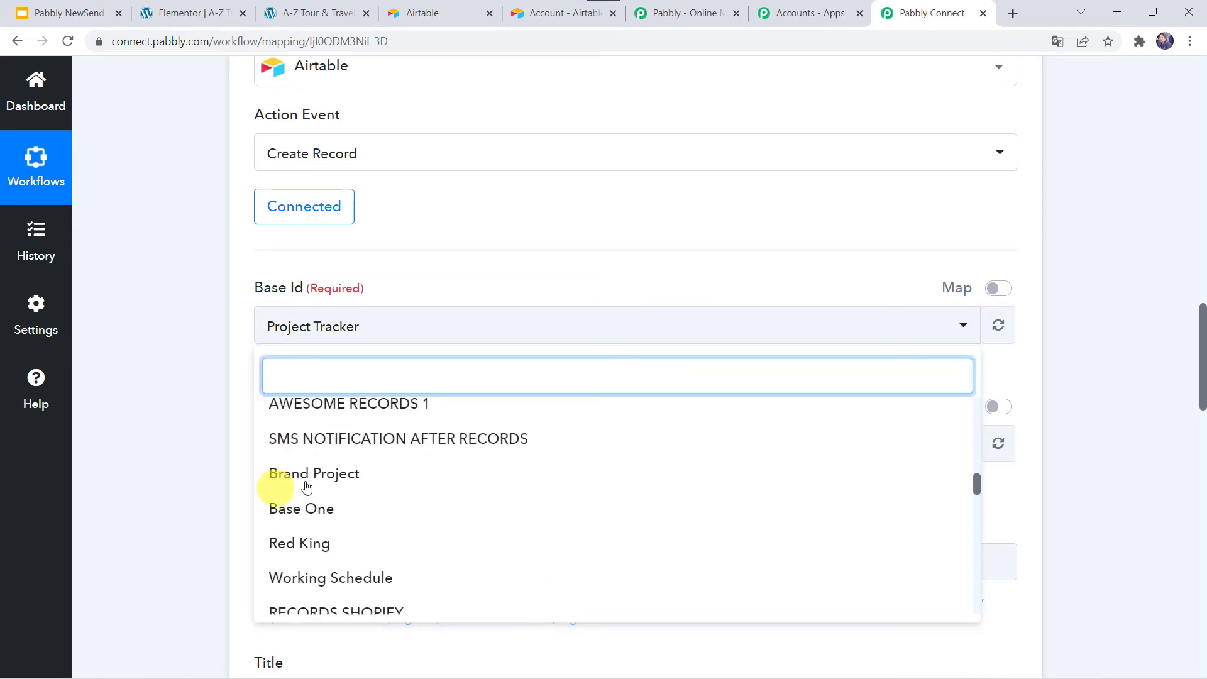
pyautogui.click(420, 15)
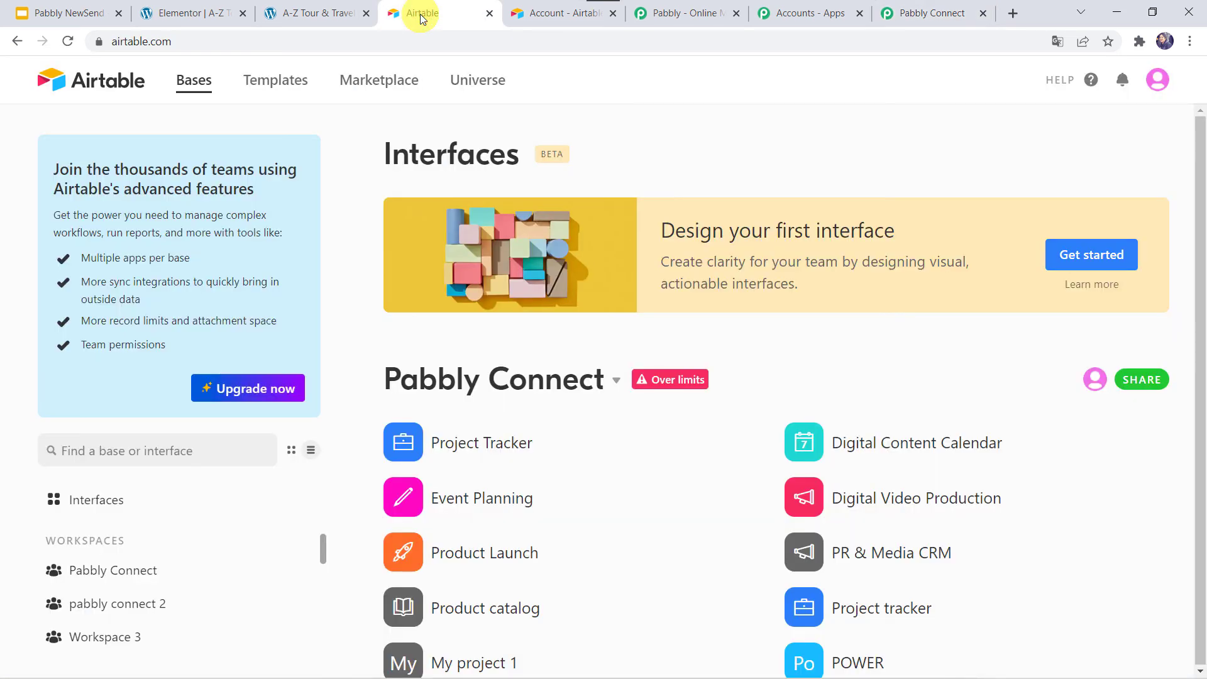
# Open the Elementor Form Responses base in Airtable and widen its Email column.
pyautogui.scroll(-15, 570, 477)
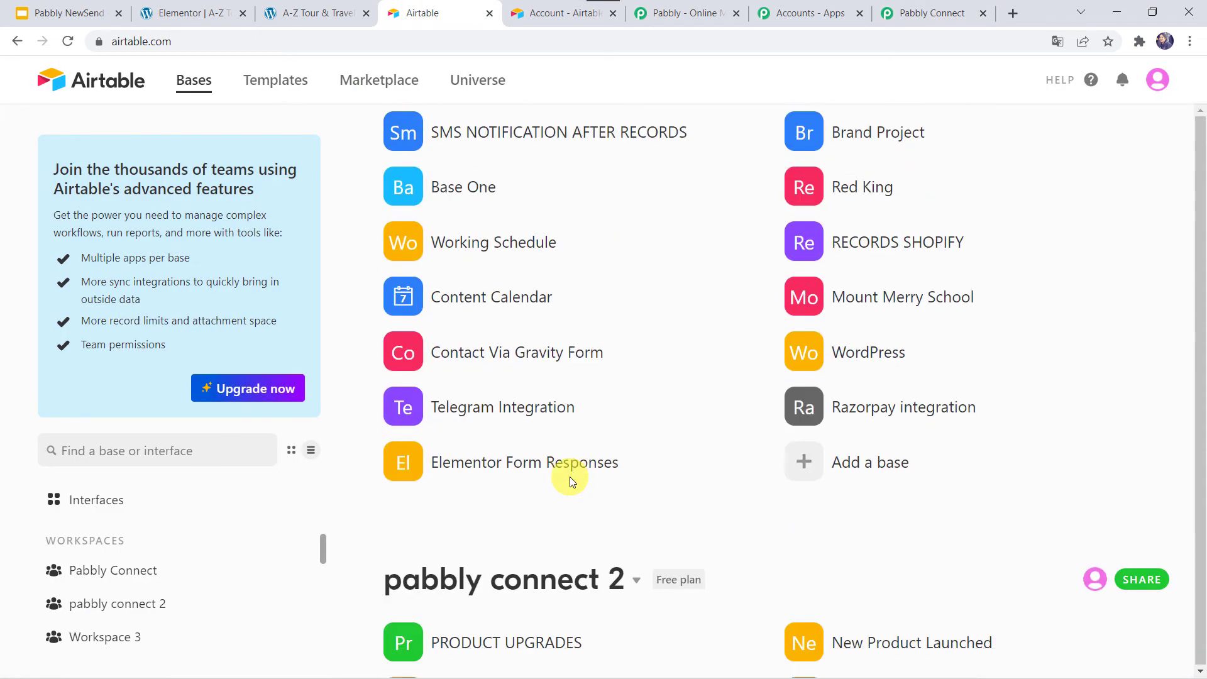
pyautogui.scroll(-1, 569, 477)
pyautogui.scroll(2, 570, 477)
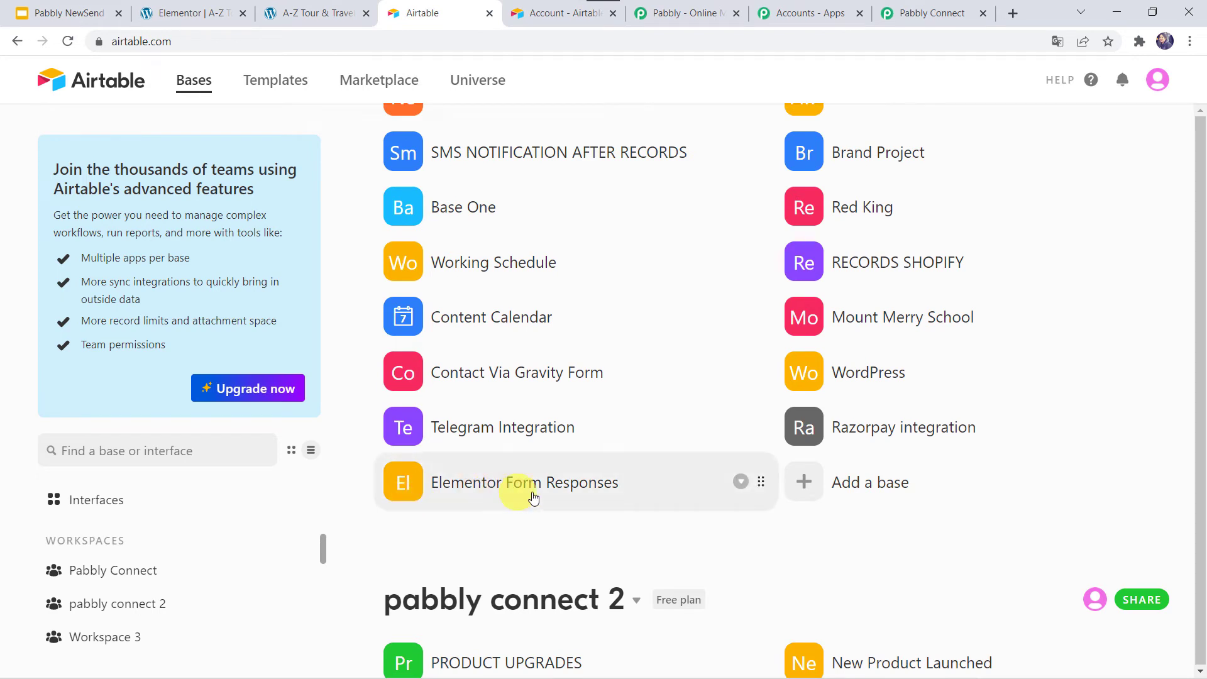
pyautogui.click(576, 485)
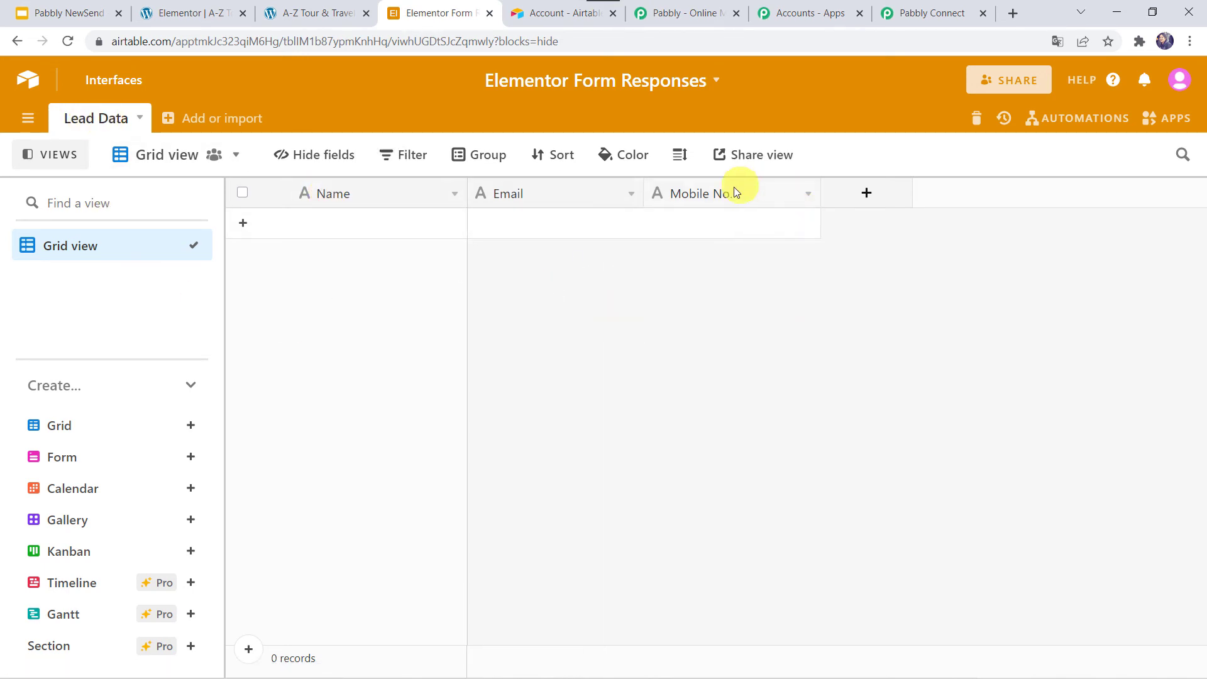
pyautogui.moveTo(645, 190); pyautogui.dragTo(706, 192)
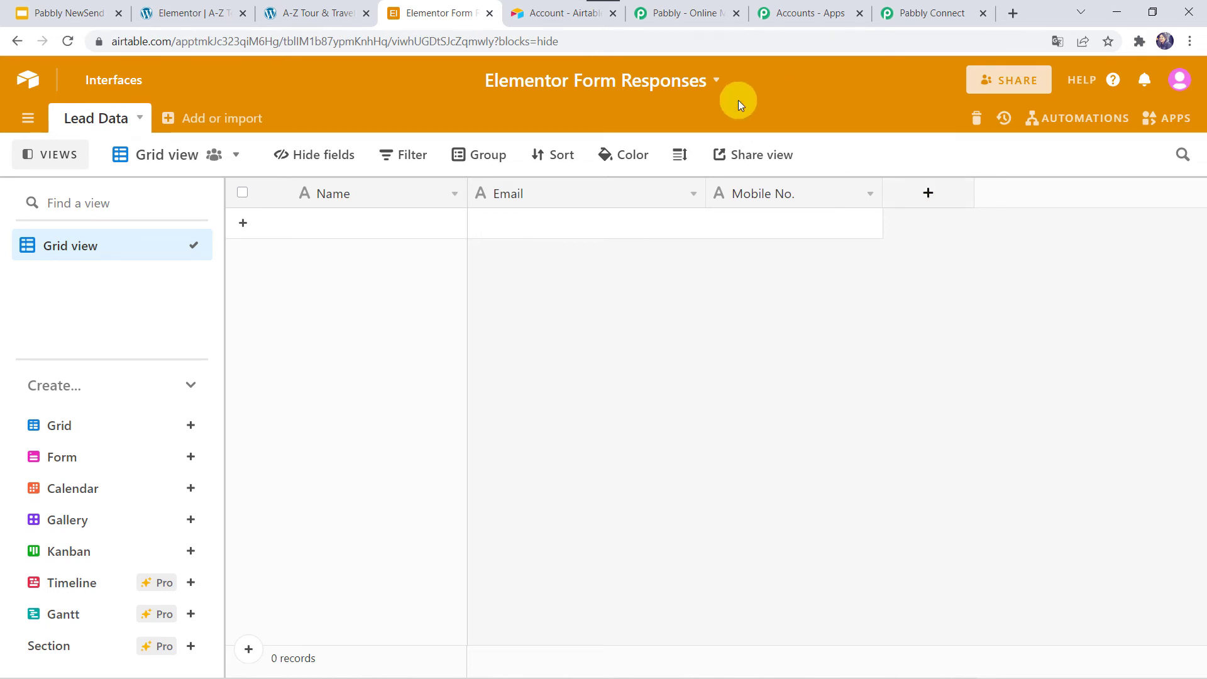
# Back in Pabbly, set Base Id to Elementor Form Responses and Table Name to Lead Data.
pyautogui.click(932, 13)
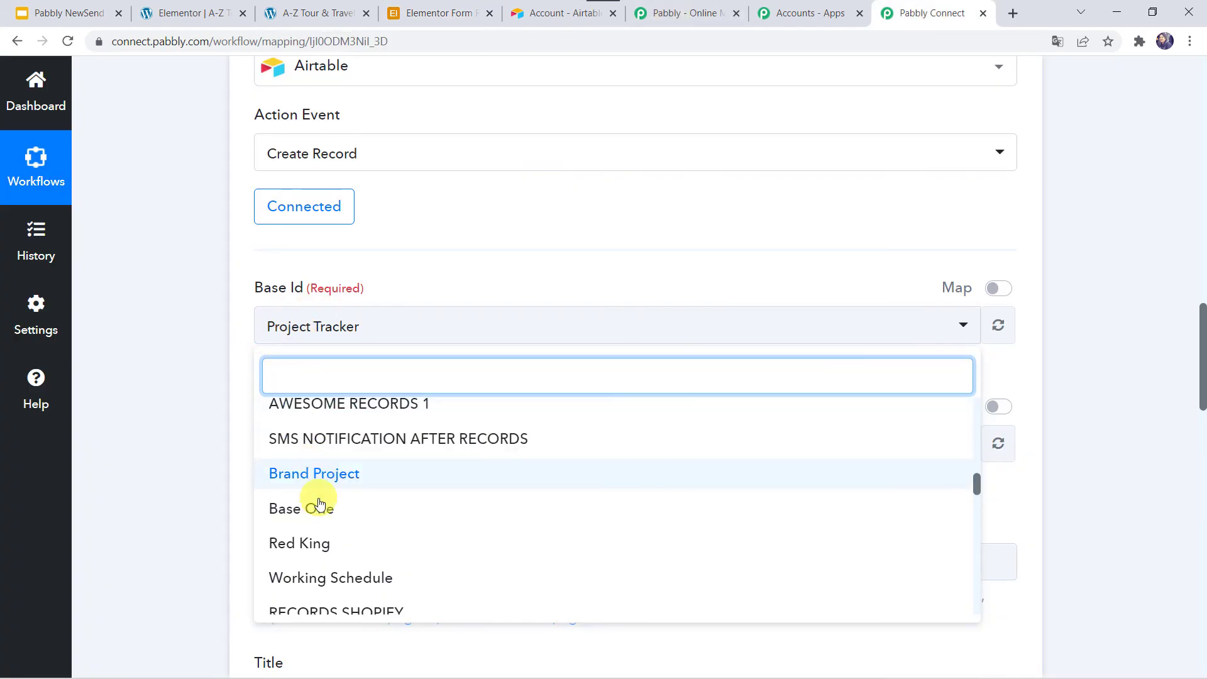
pyautogui.scroll(-5, 318, 504)
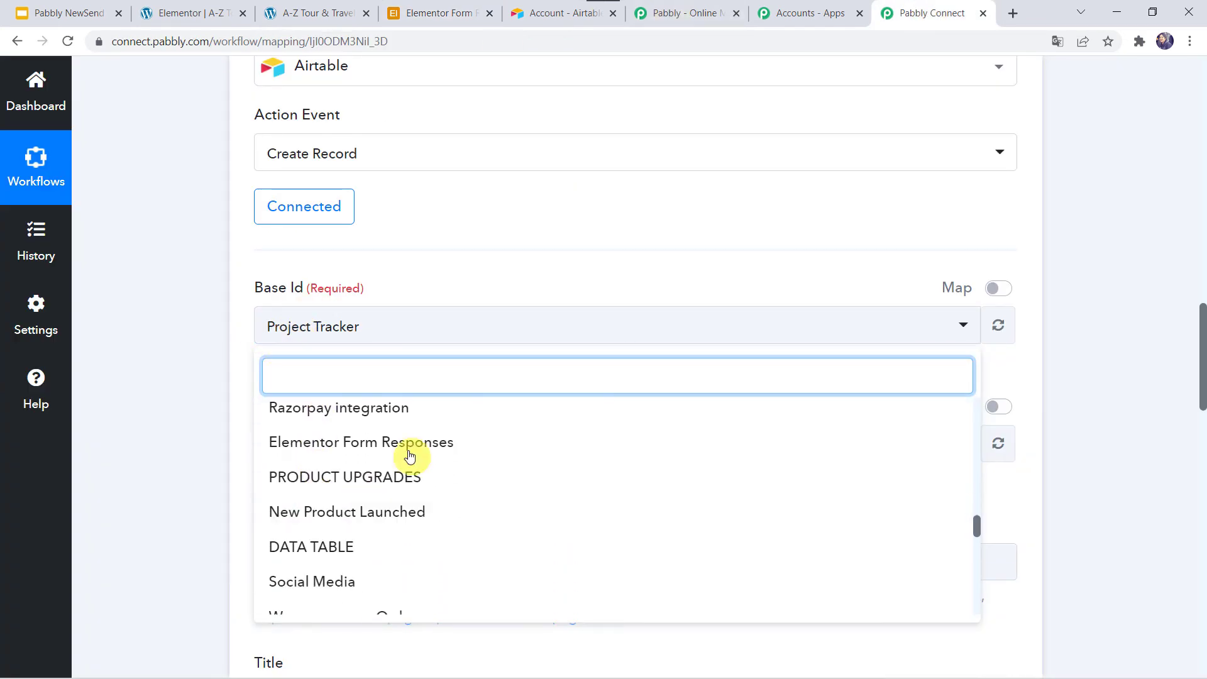
pyautogui.click(404, 447)
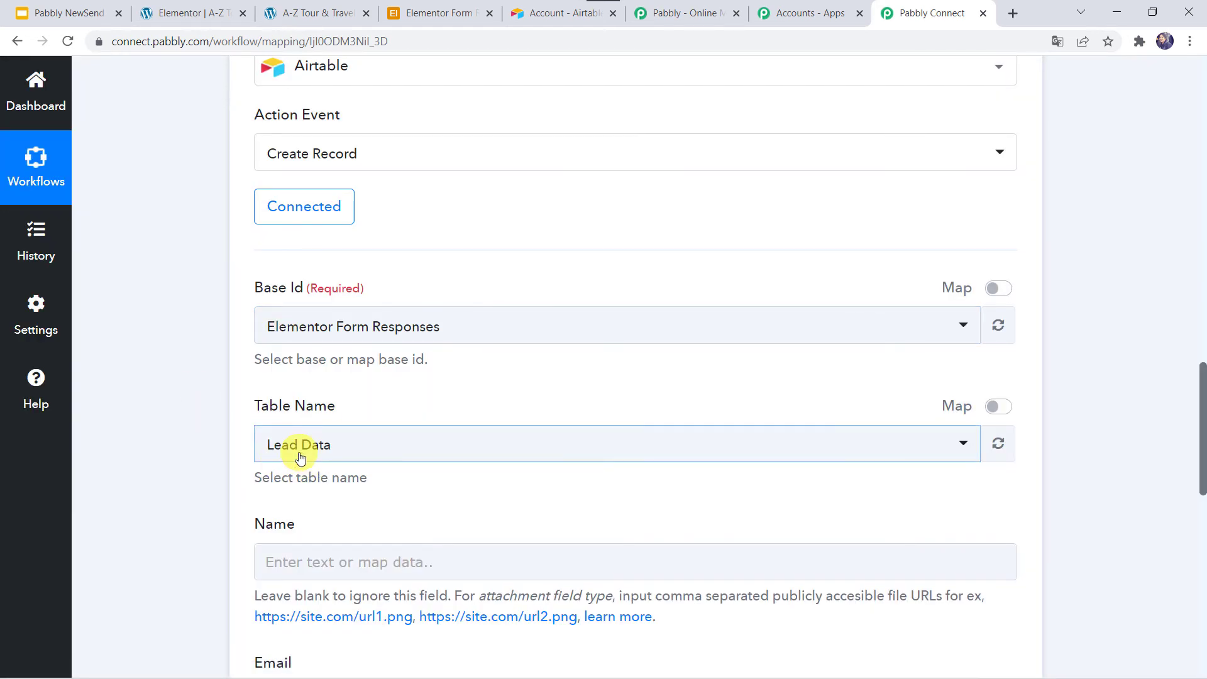
pyautogui.click(344, 447)
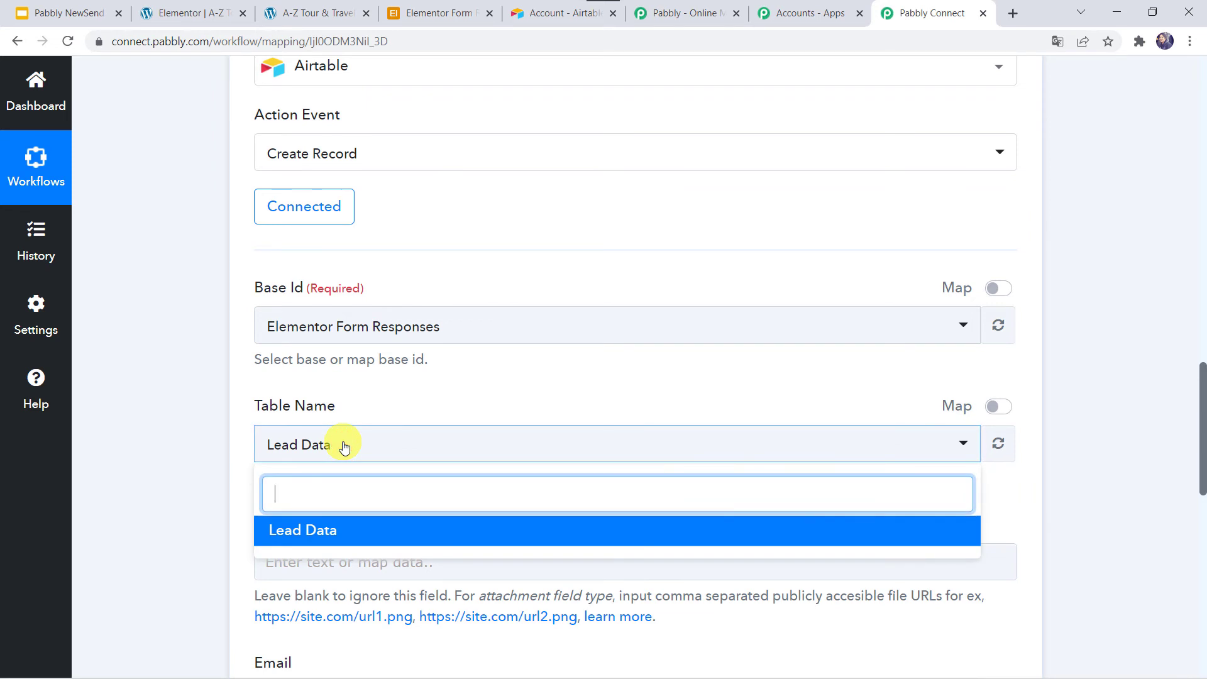
pyautogui.scroll(-2, 344, 447)
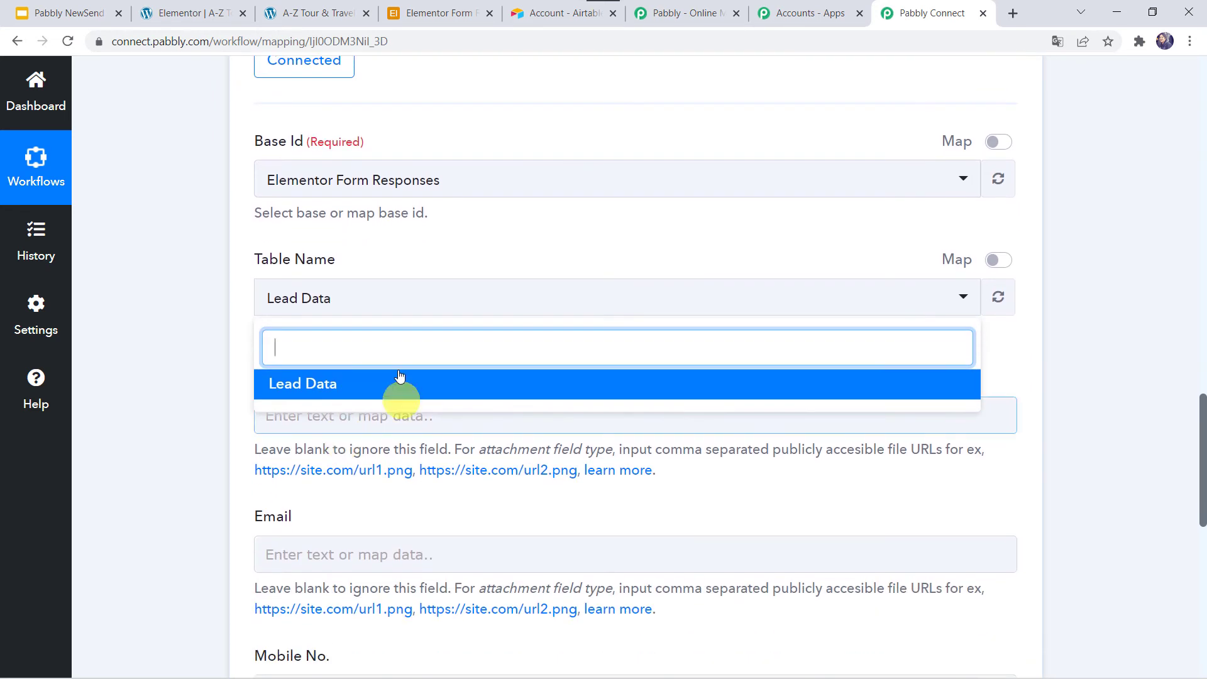
pyautogui.click(333, 385)
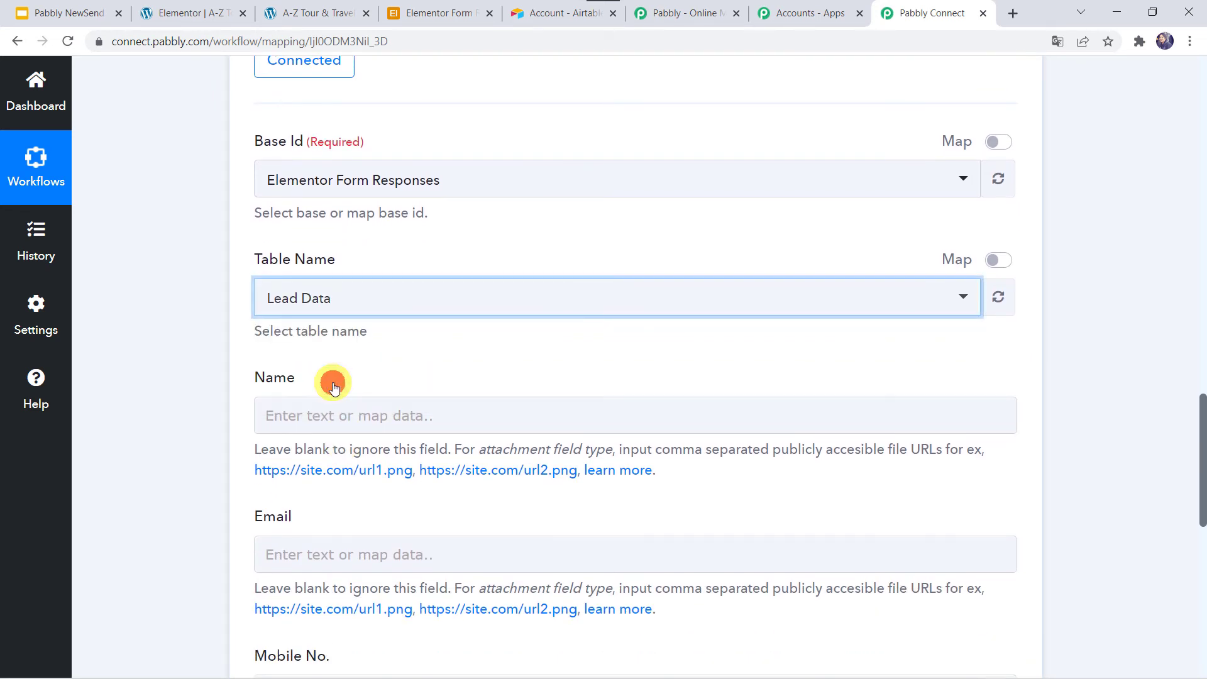
pyautogui.click(197, 373)
pyautogui.scroll(-2, 308, 251)
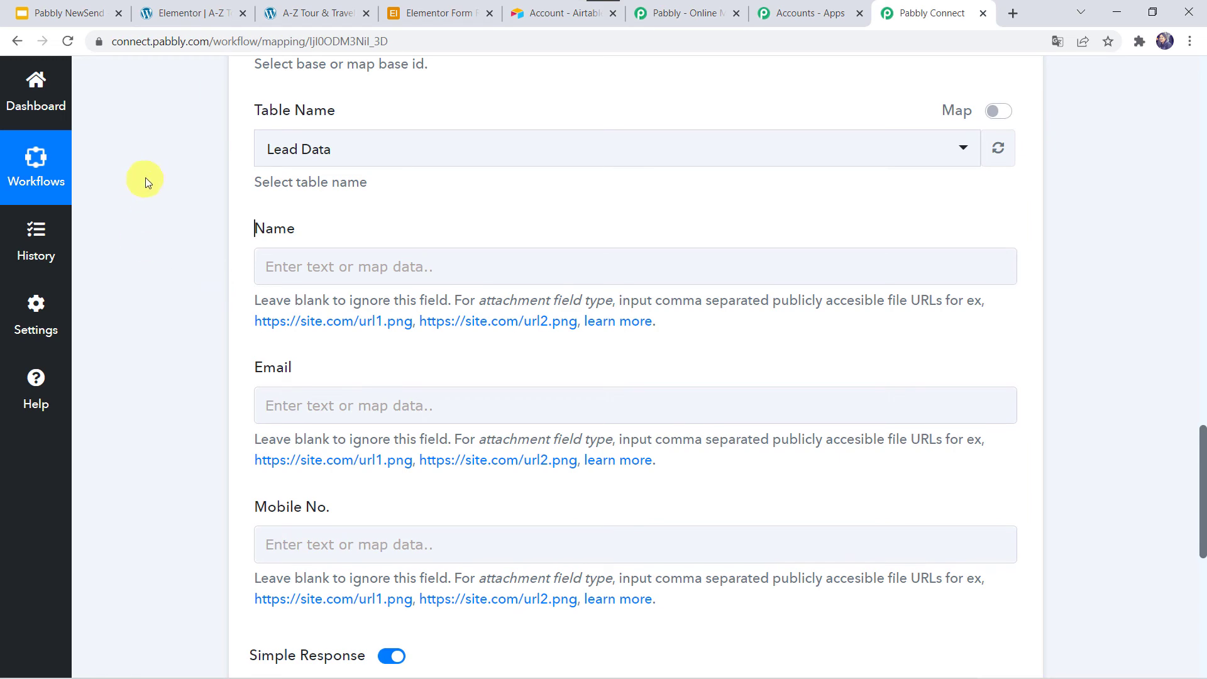
pyautogui.scroll(7, 146, 176)
pyautogui.scroll(8, 145, 176)
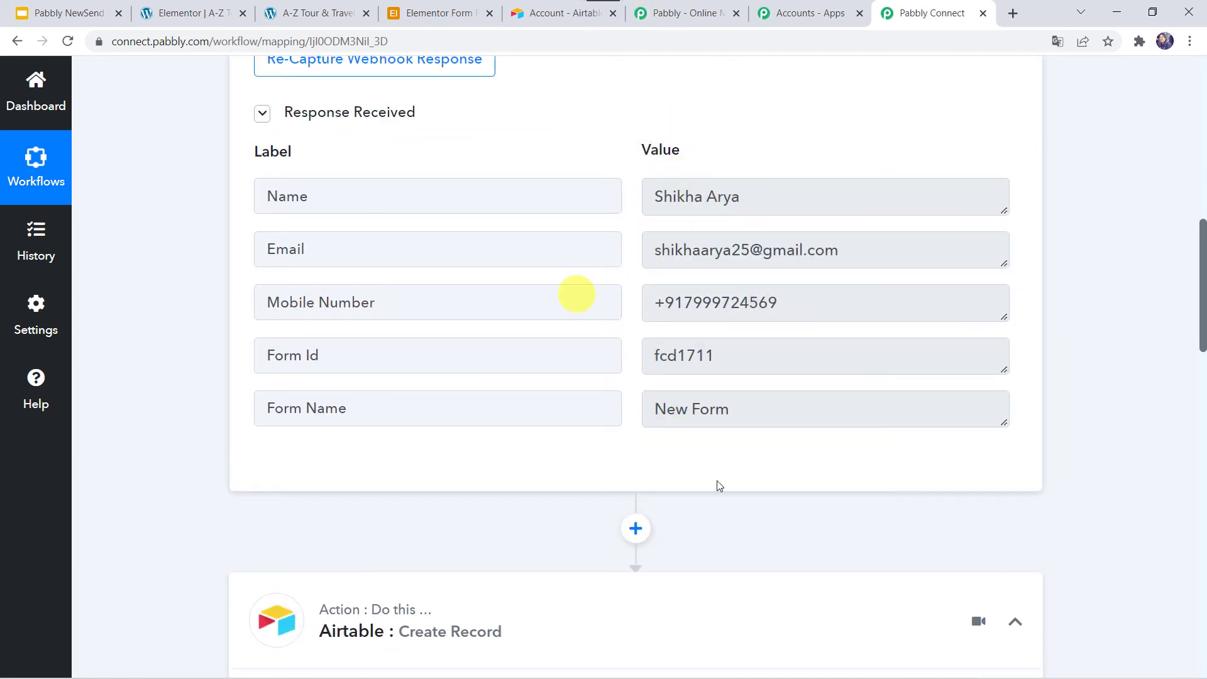
pyautogui.scroll(-13, 162, 616)
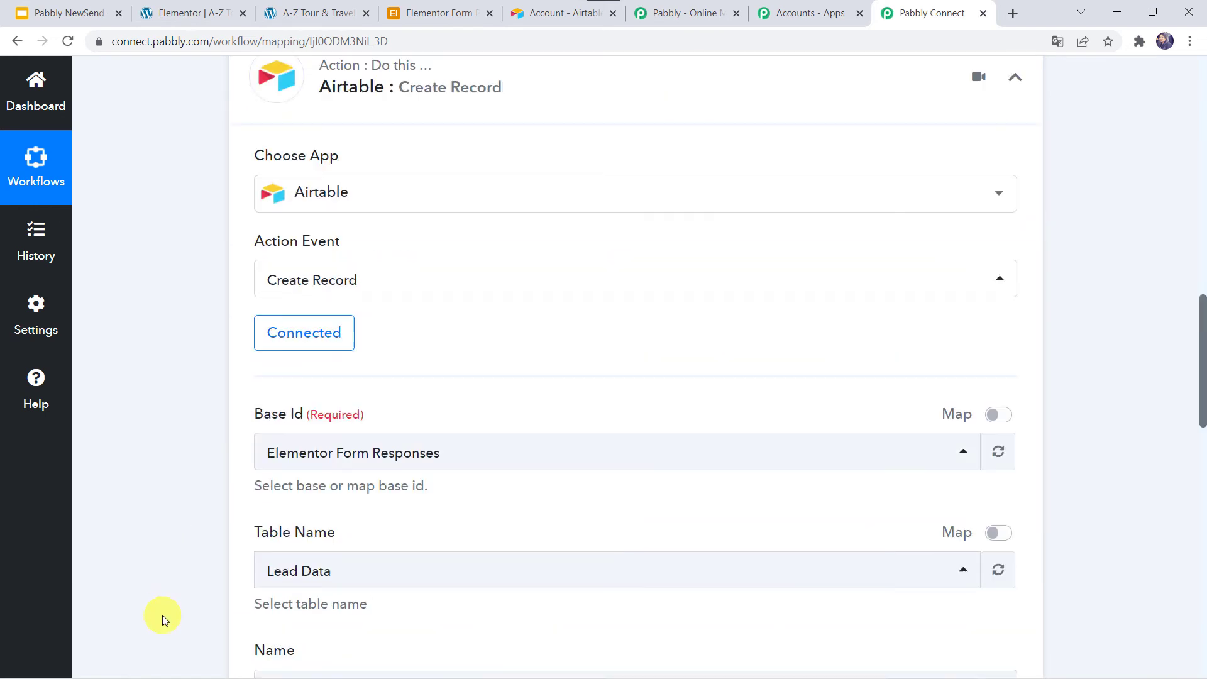
# Map the Elementor submission's Name value into the Airtable Name field.
pyautogui.click(277, 341)
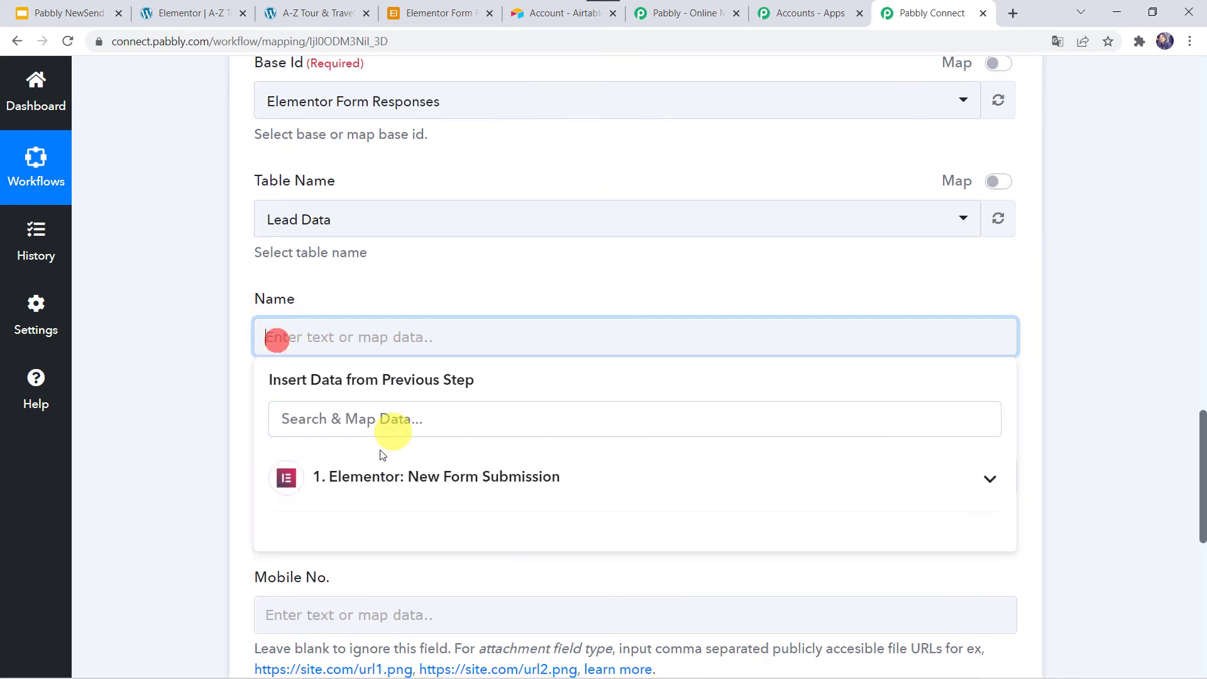
pyautogui.click(337, 479)
pyautogui.click(344, 534)
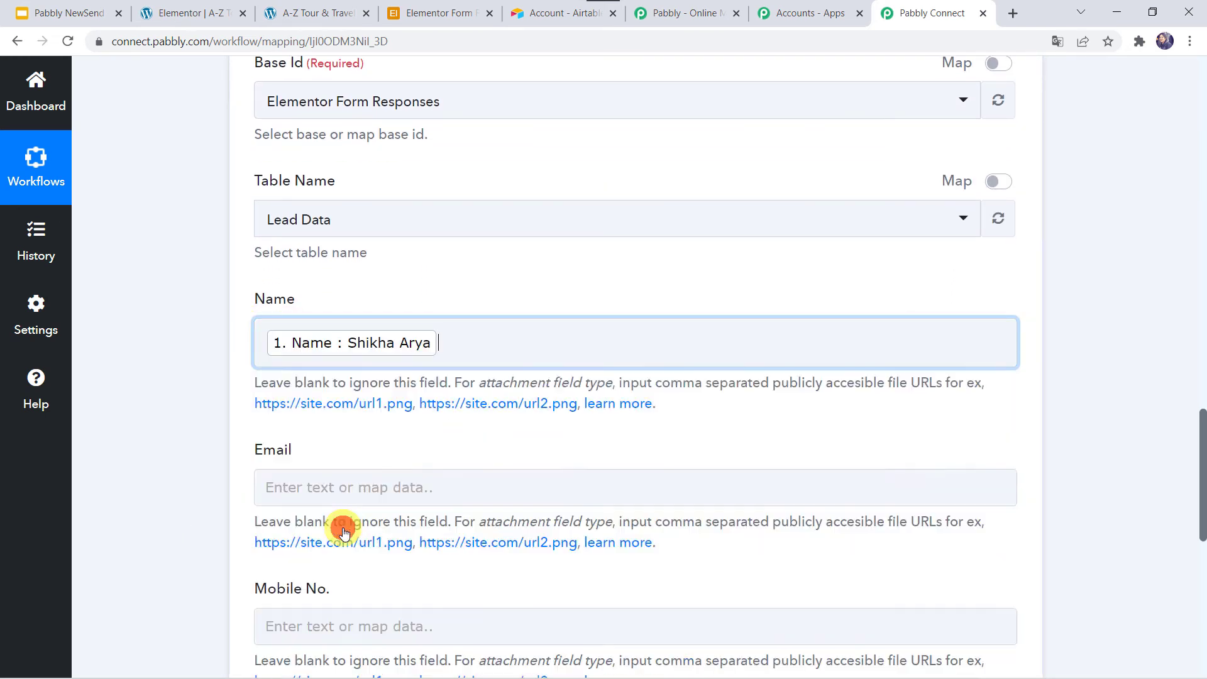
pyautogui.click(210, 440)
# Map the submission's Email value into the Airtable Email field.
pyautogui.scroll(-3, 209, 440)
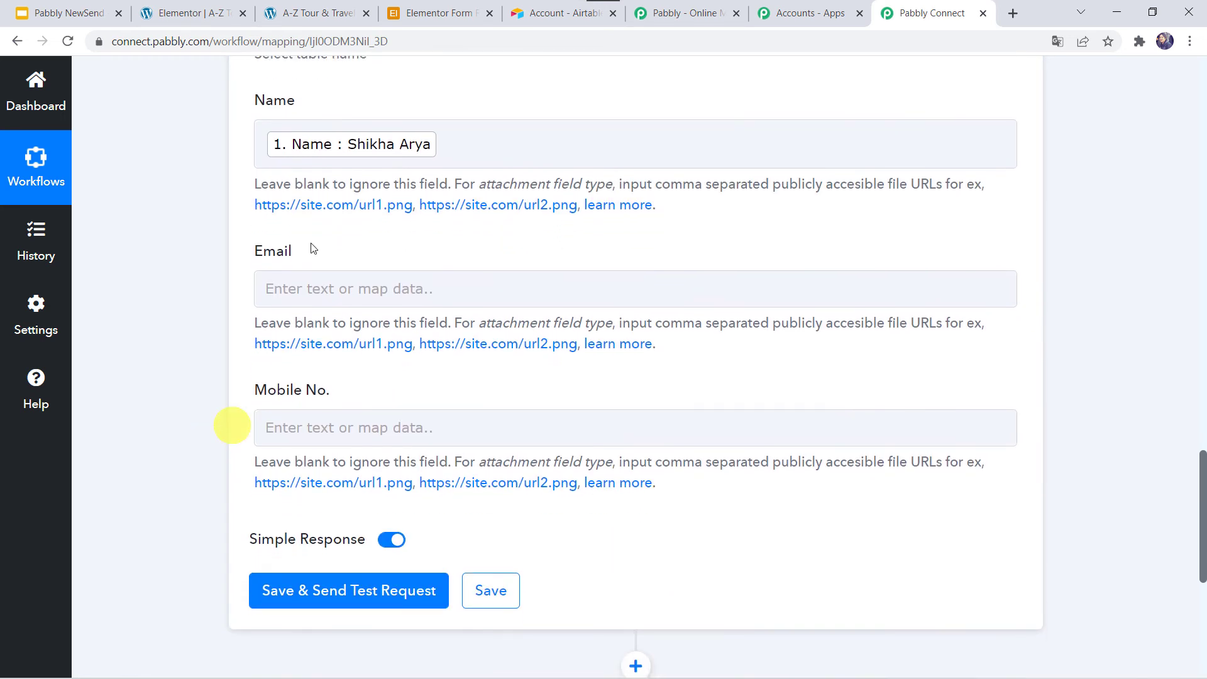
pyautogui.click(288, 290)
pyautogui.click(364, 430)
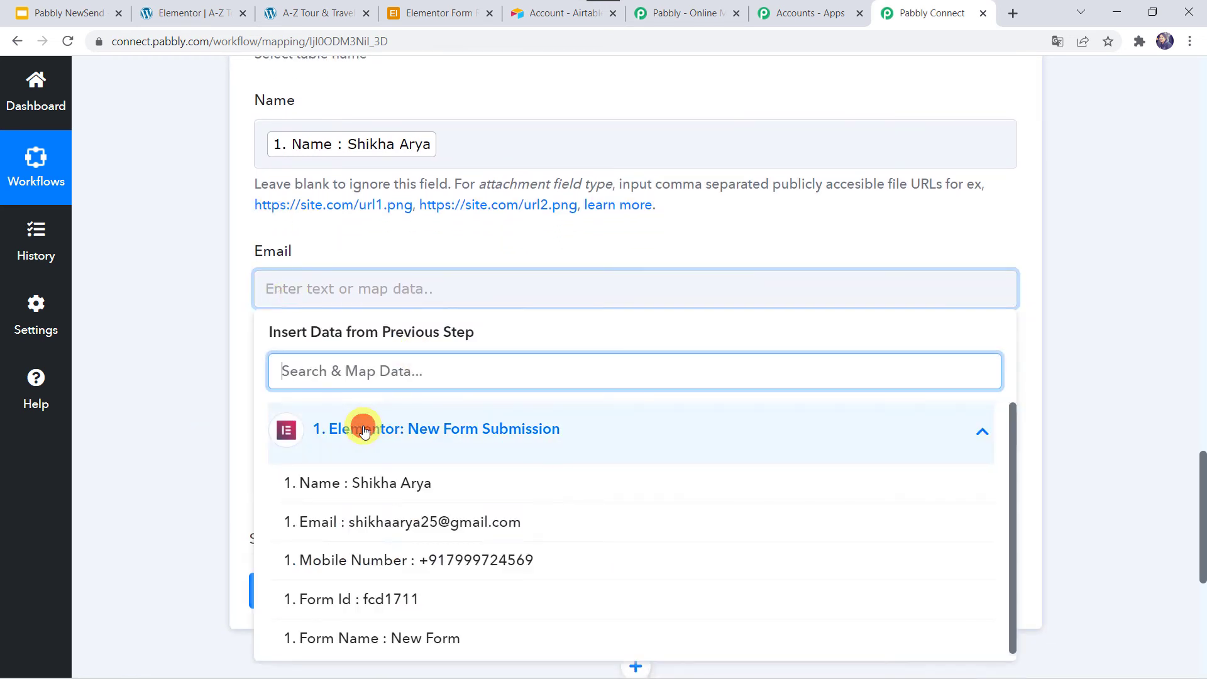
pyautogui.click(390, 523)
pyautogui.click(179, 410)
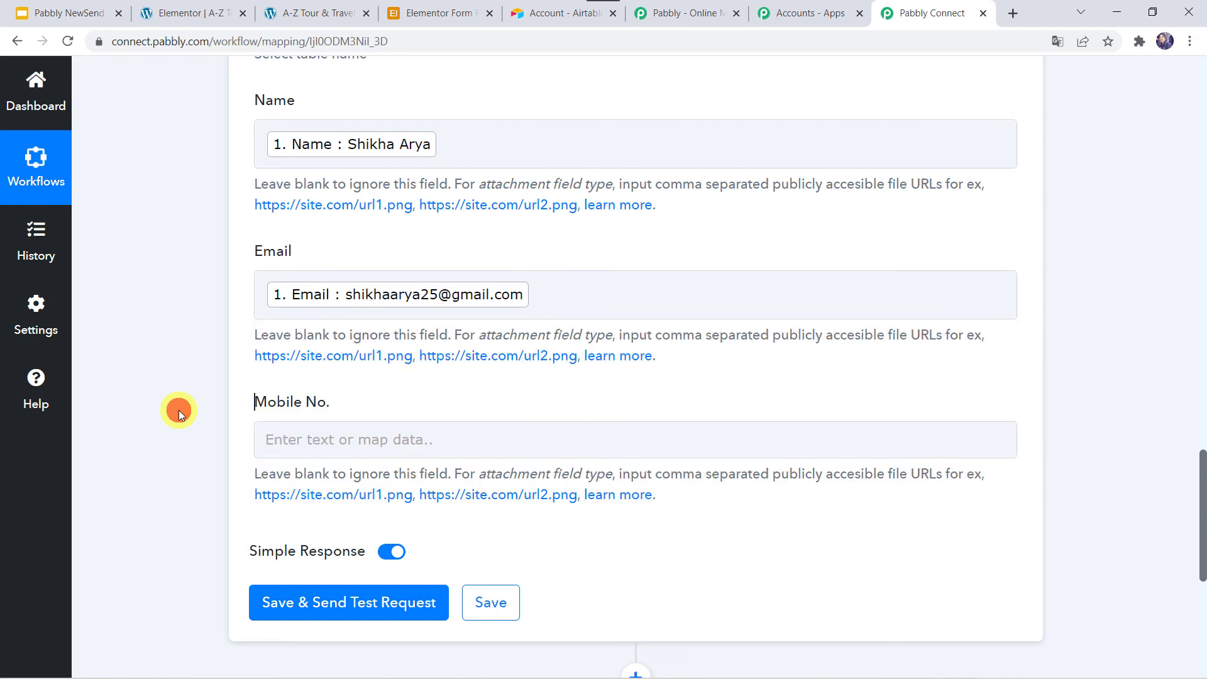
# Map the submission's Mobile Number value into the Airtable Mobile No. field.
pyautogui.scroll(-1, 179, 410)
pyautogui.click(285, 363)
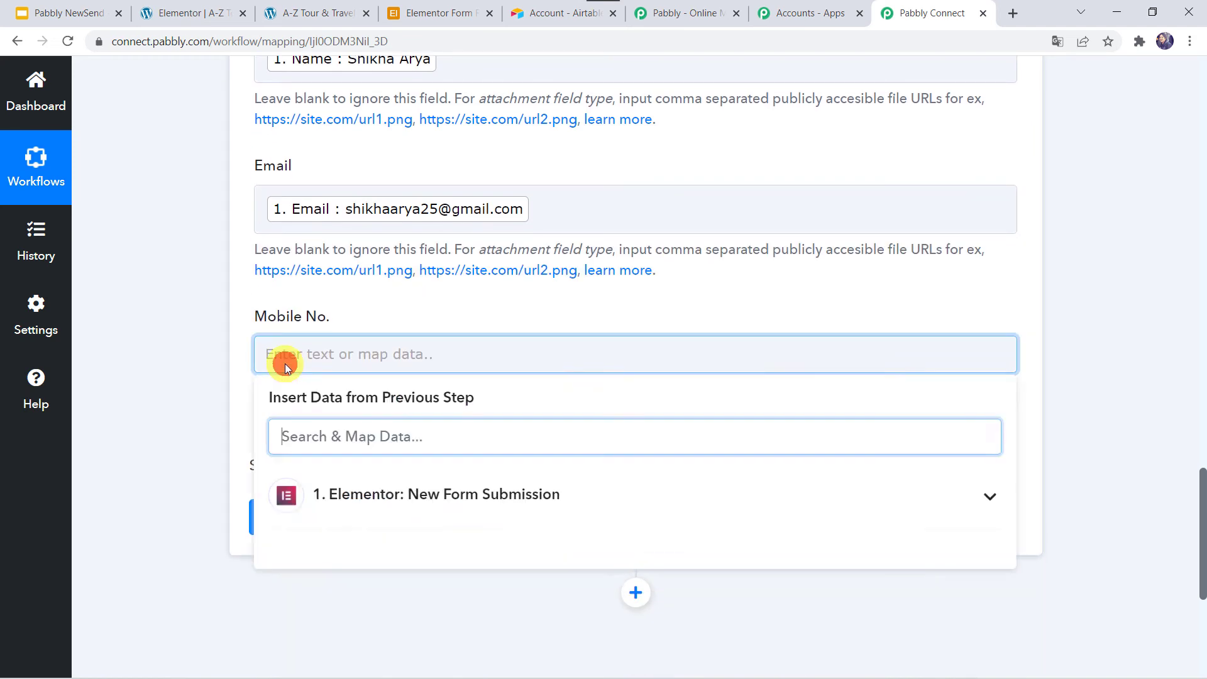
pyautogui.click(370, 494)
pyautogui.click(395, 626)
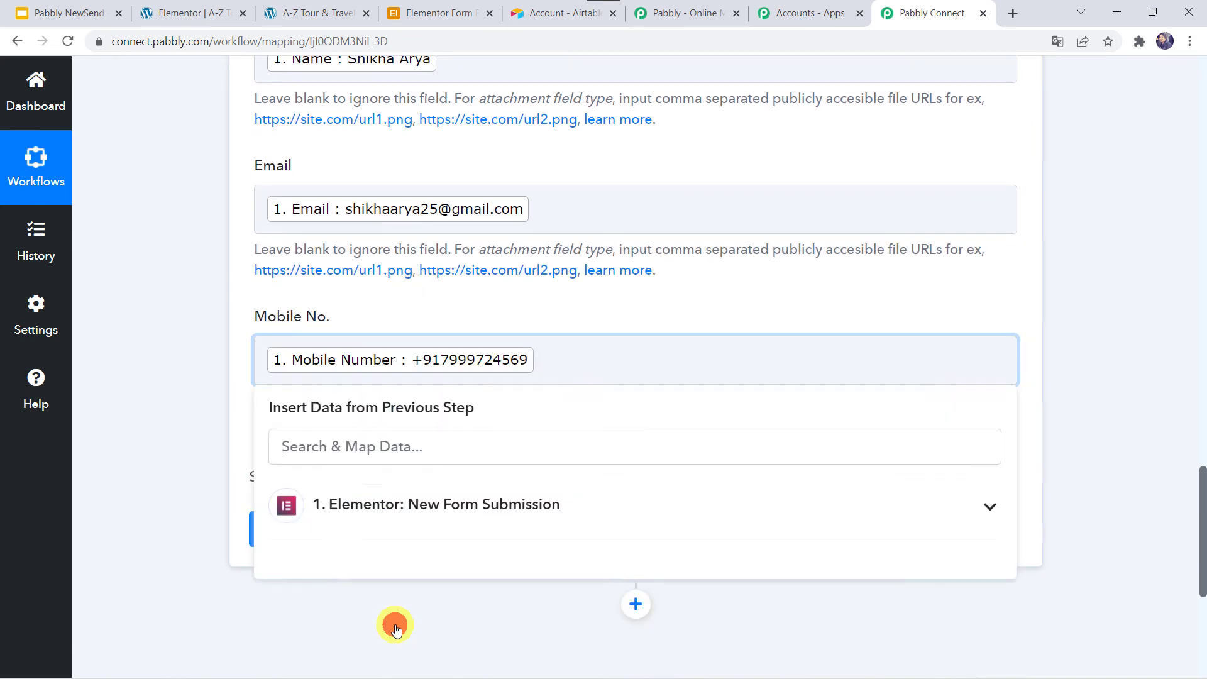
pyautogui.click(225, 380)
pyautogui.scroll(3, 224, 380)
pyautogui.scroll(-3, 224, 380)
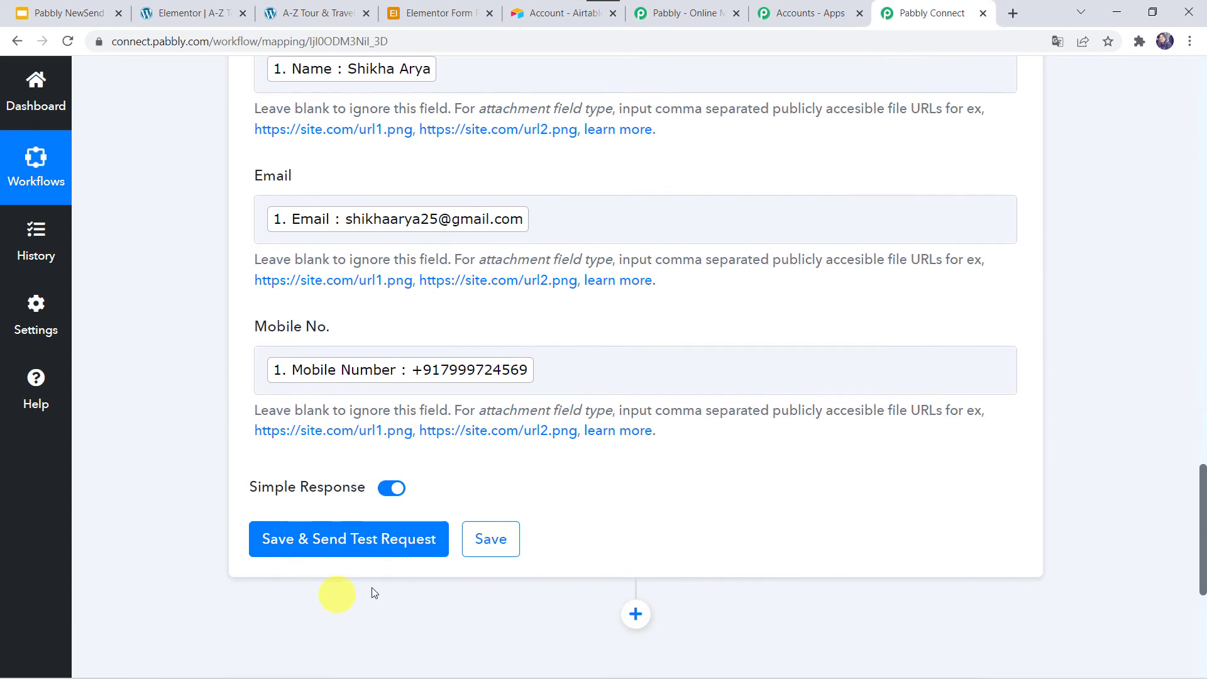
# Send a test record to the Lead Data table, confirm it in Airtable, then save the workflow.
pyautogui.click(356, 539)
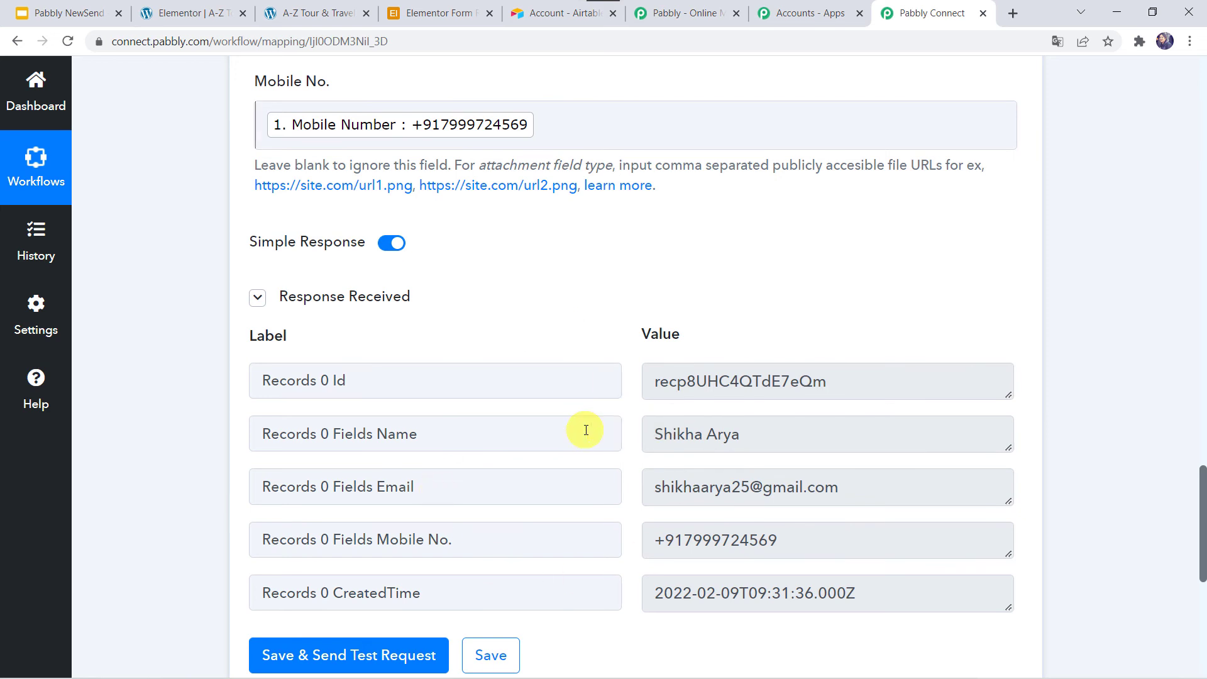
pyautogui.click(453, 8)
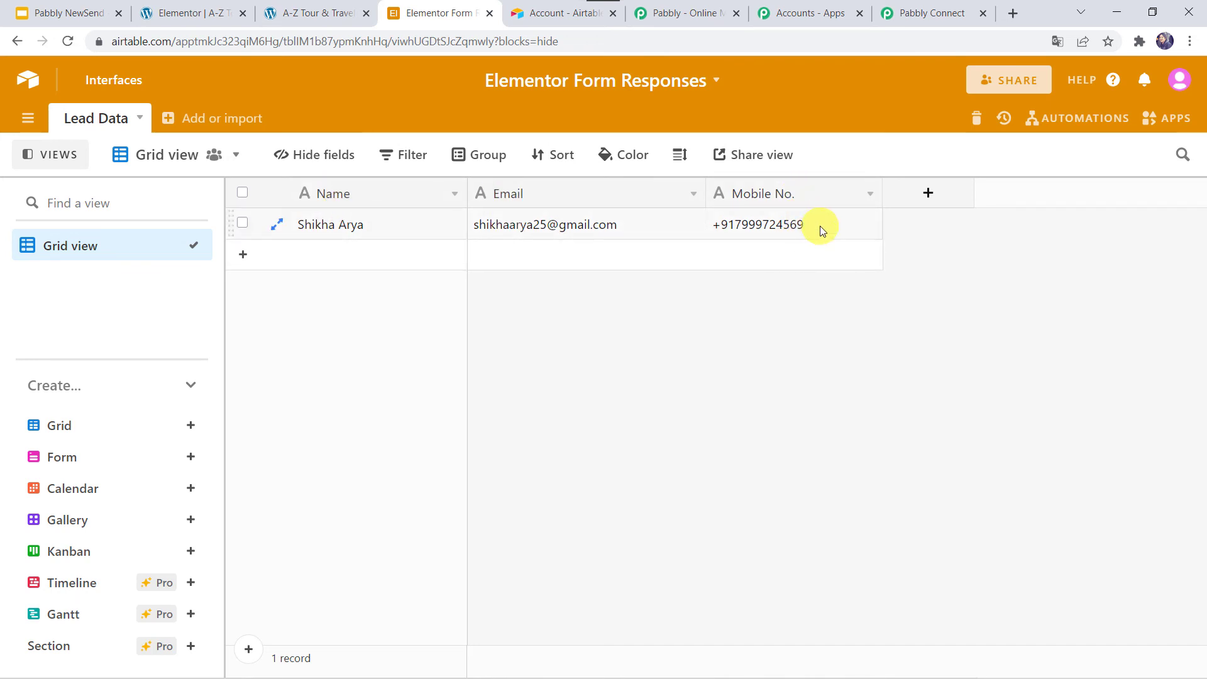
pyautogui.click(931, 13)
pyautogui.click(491, 654)
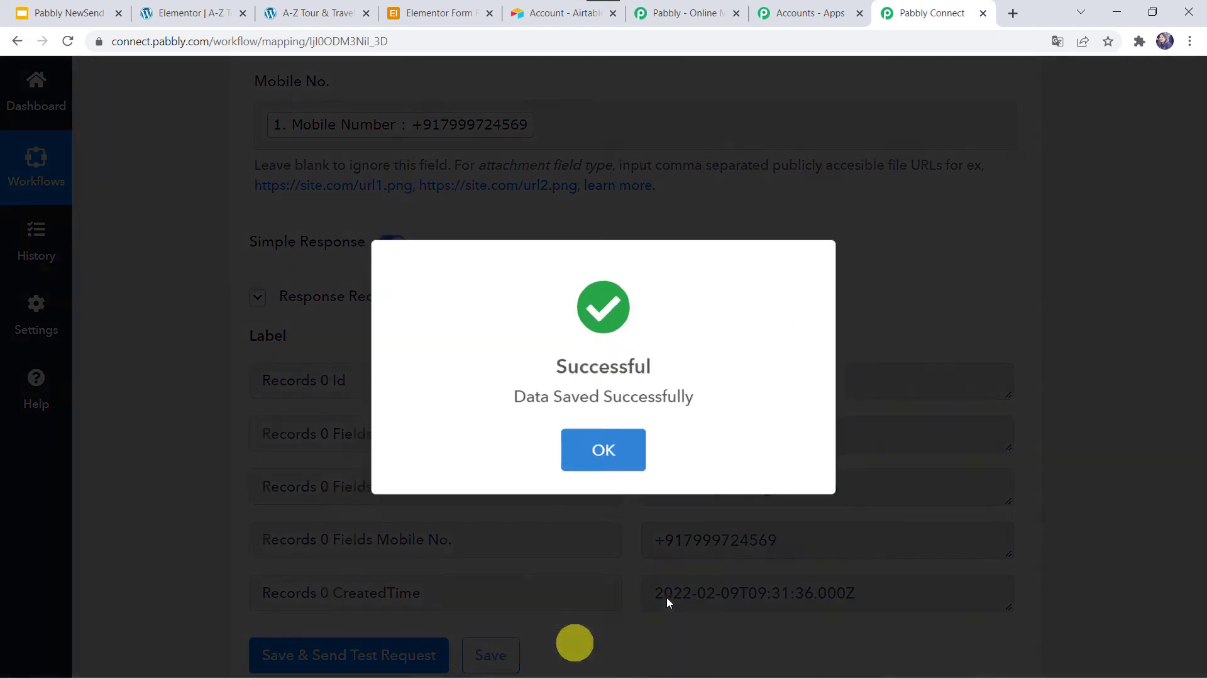
pyautogui.click(613, 449)
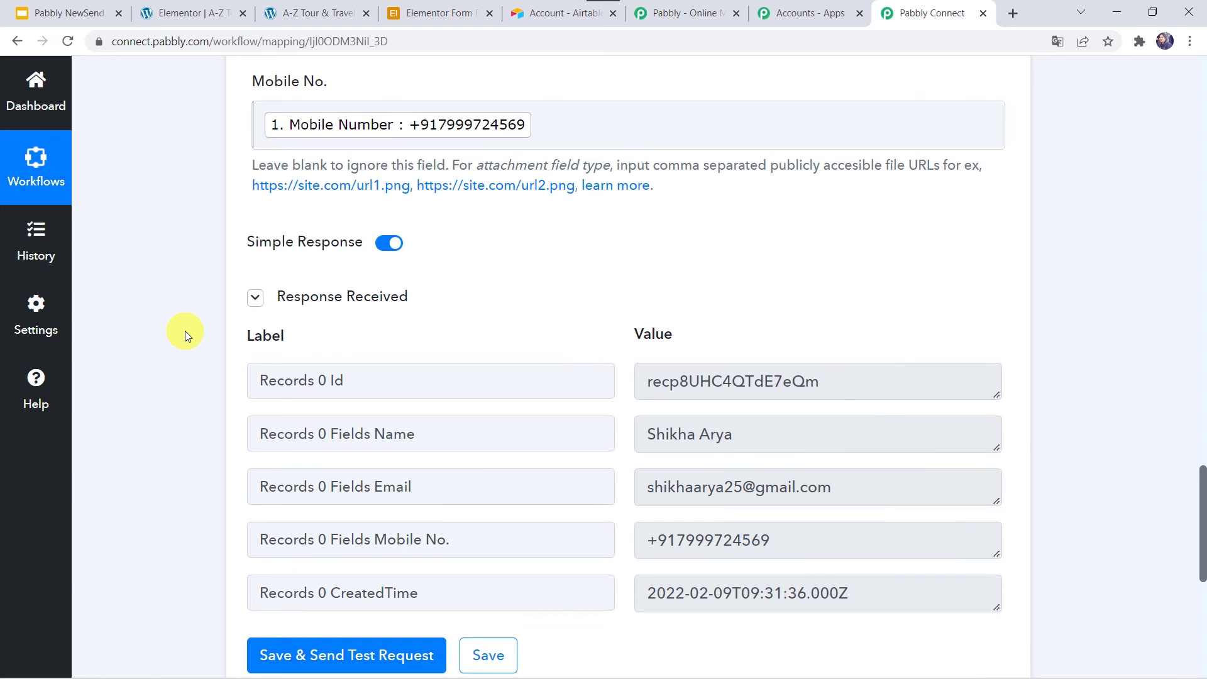
# Reload the live site's contact form page.
pyautogui.click(296, 13)
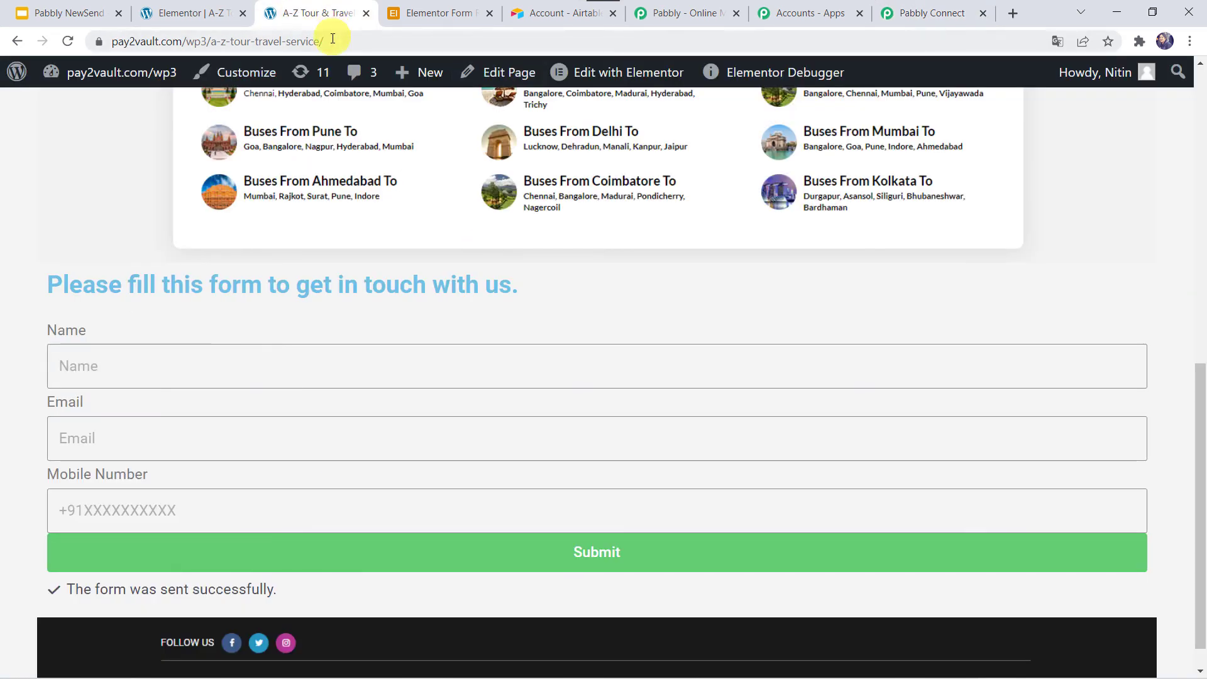
pyautogui.click(333, 39)
pyautogui.press('Return')
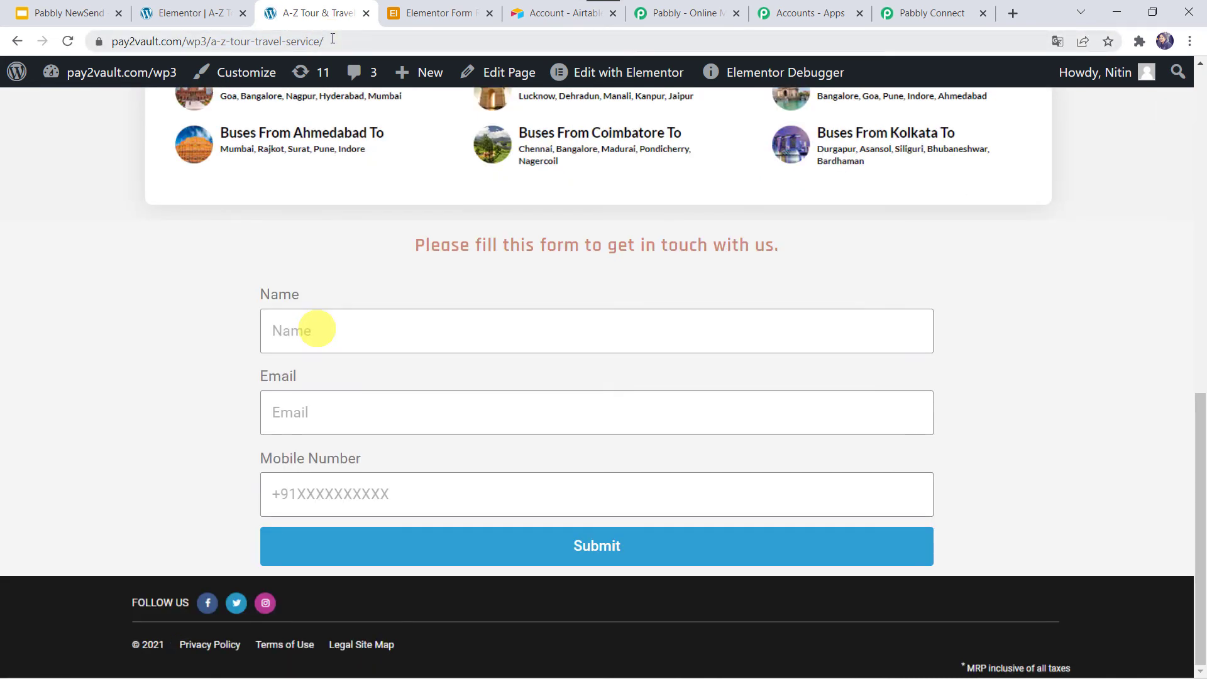
# Fill in the contact's name, e-mail address and mobile number, then submit the form.
pyautogui.click(311, 335)
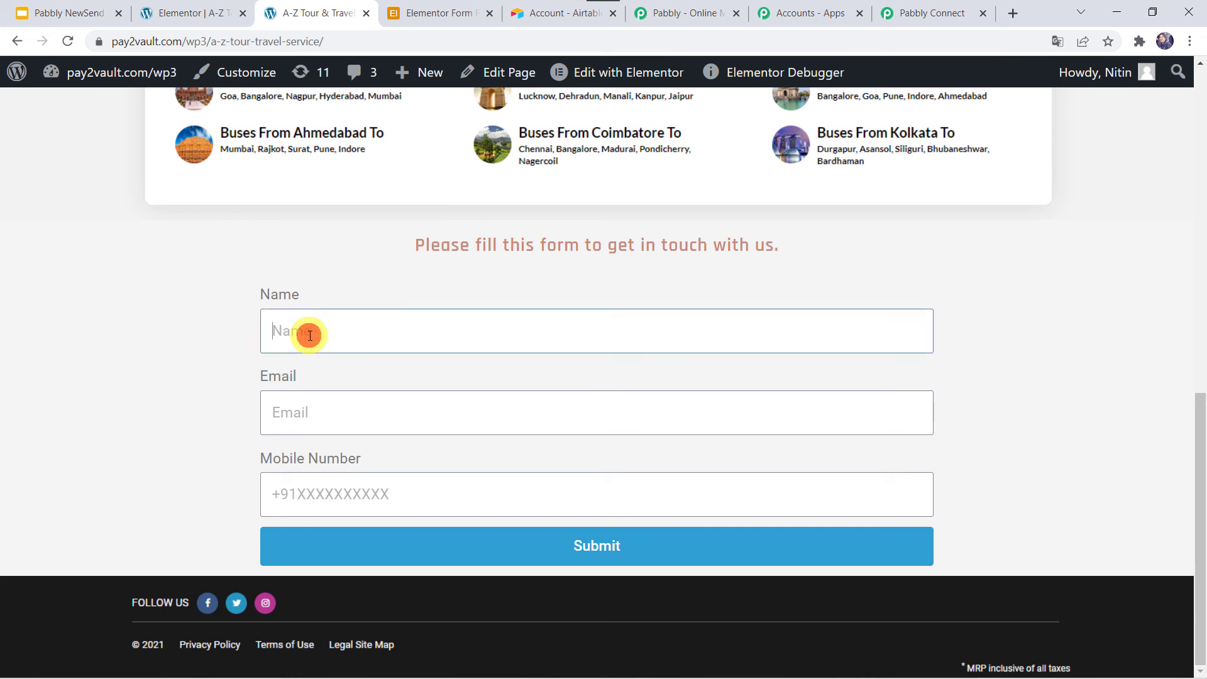
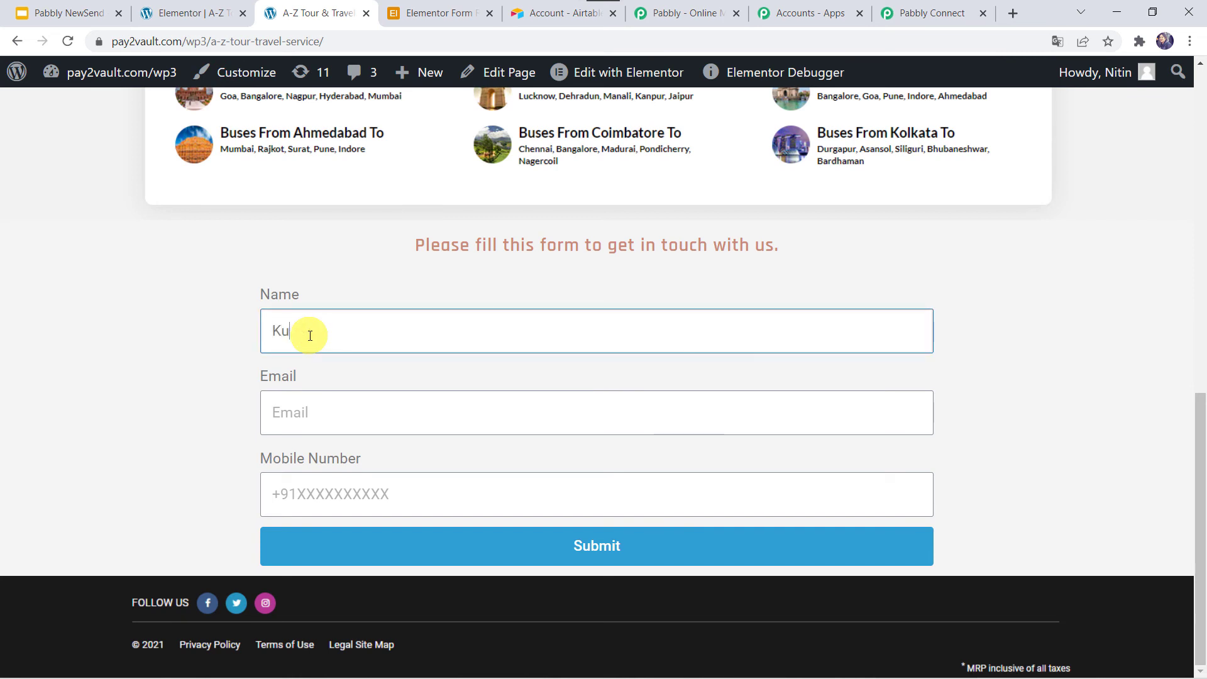
pyautogui.press('Tab')
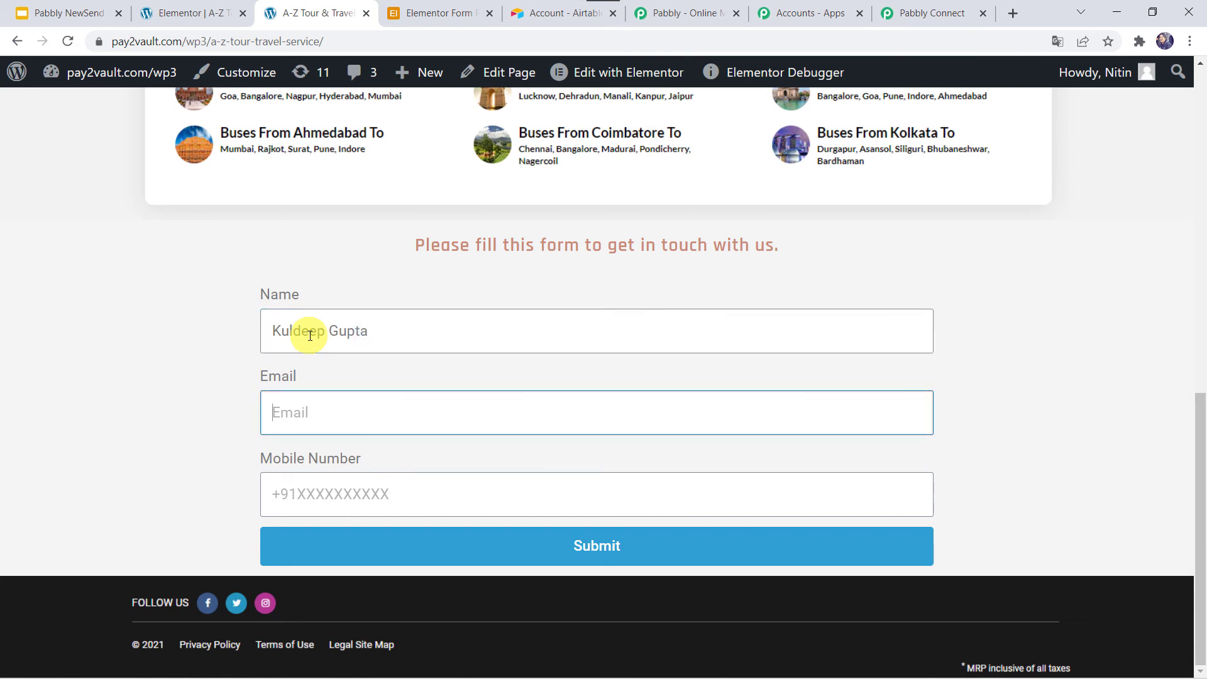
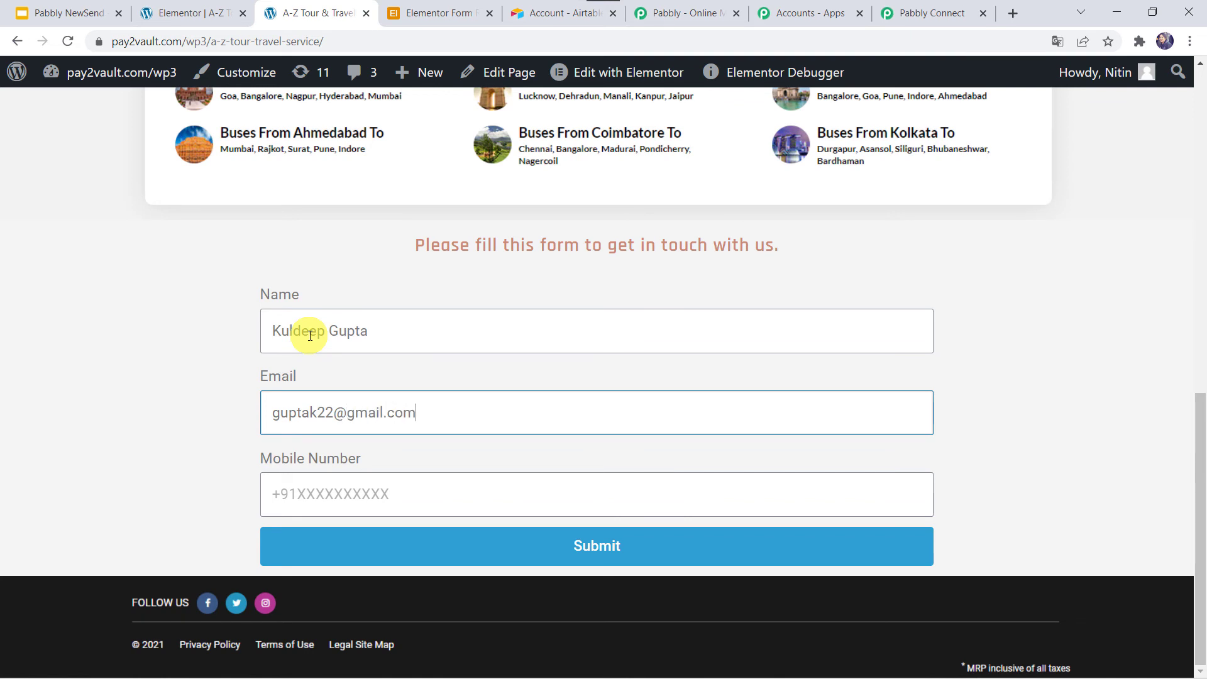
pyautogui.press('Tab')
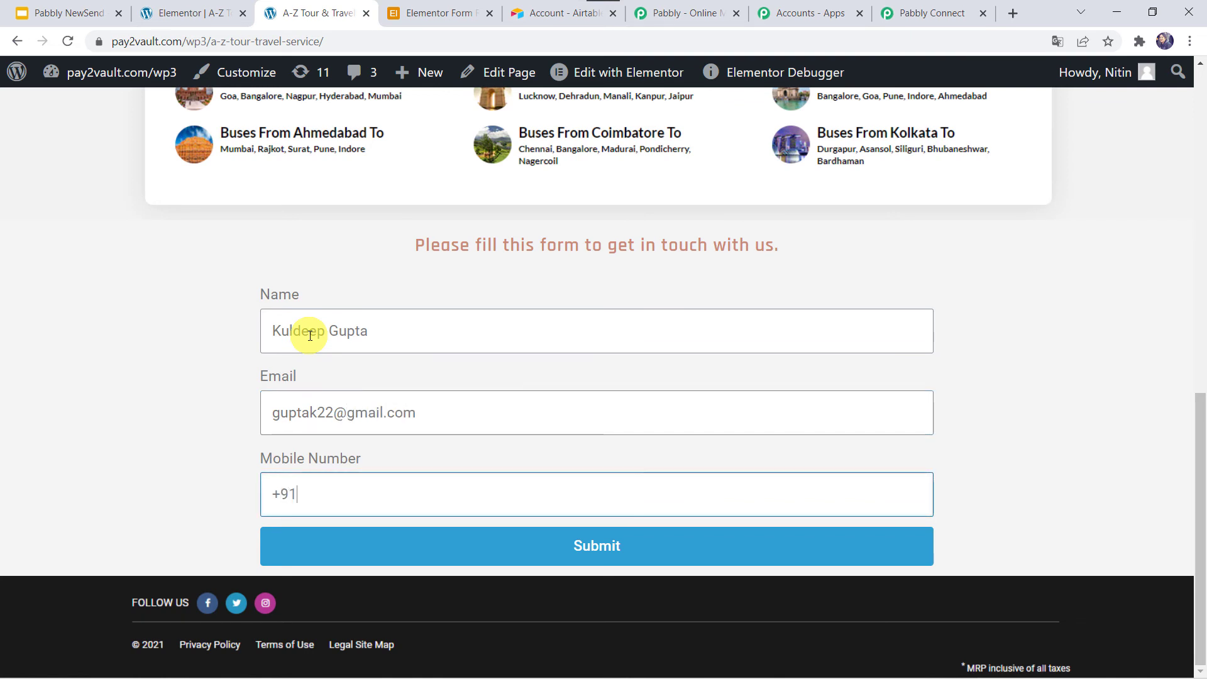
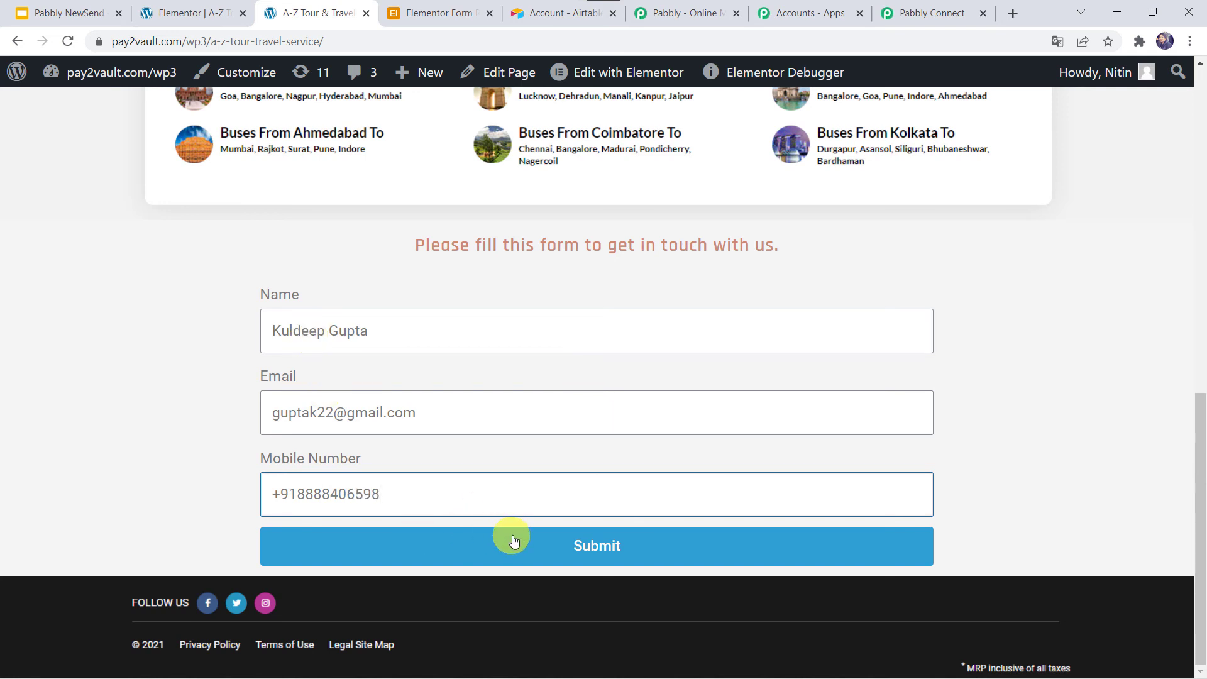
pyautogui.click(512, 540)
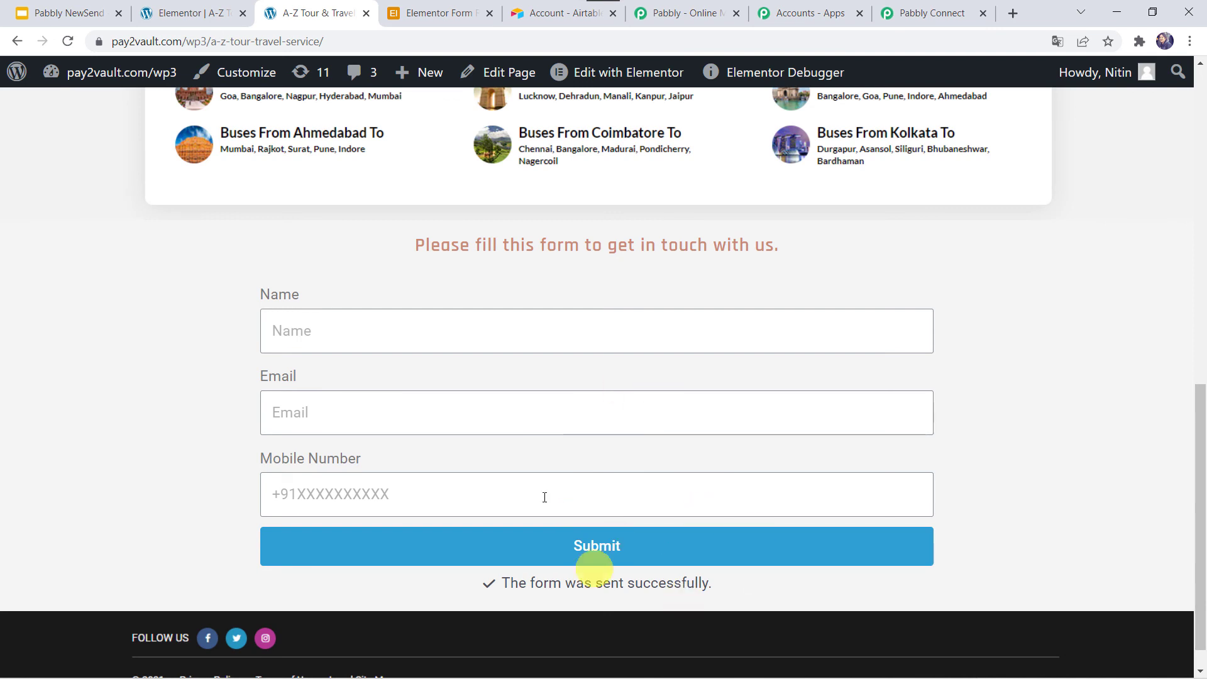
# View the Elementor Form Responses Lead Data grid to see the second, live-submitted record.
pyautogui.click(440, 14)
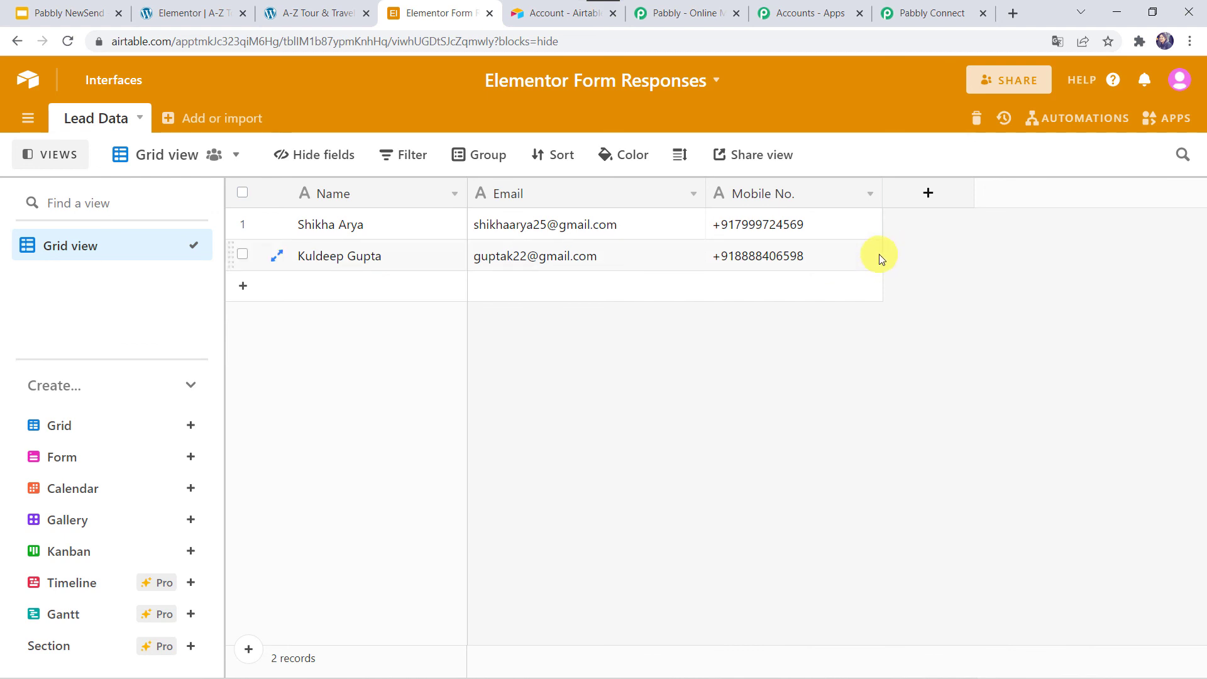
# Collapse the Airtable Create Record and Elementor trigger steps in the Pabbly workflow.
pyautogui.click(929, 13)
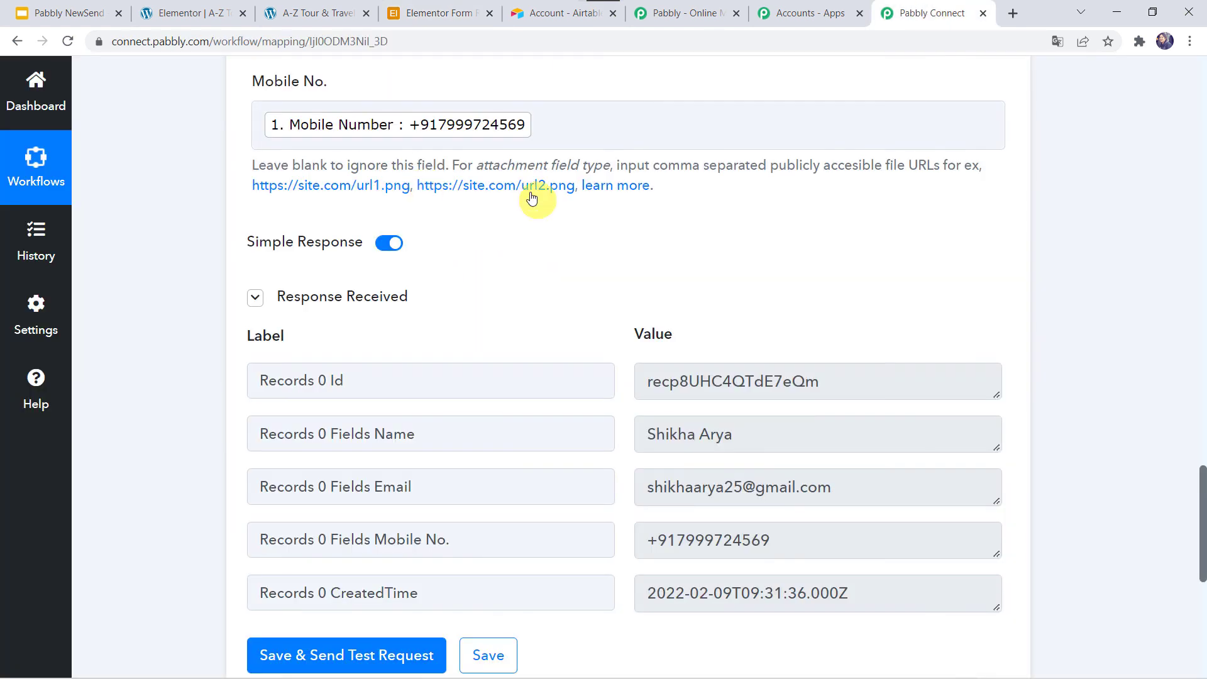
pyautogui.scroll(15, 528, 195)
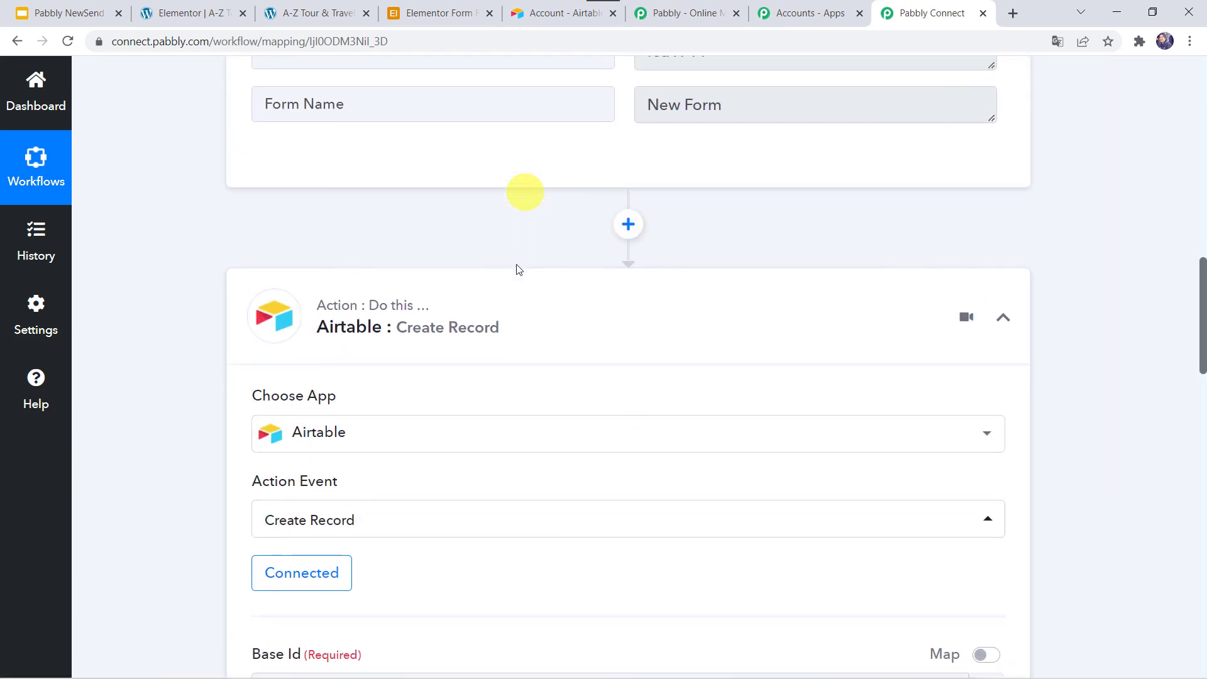
pyautogui.click(515, 330)
pyautogui.scroll(15, 515, 330)
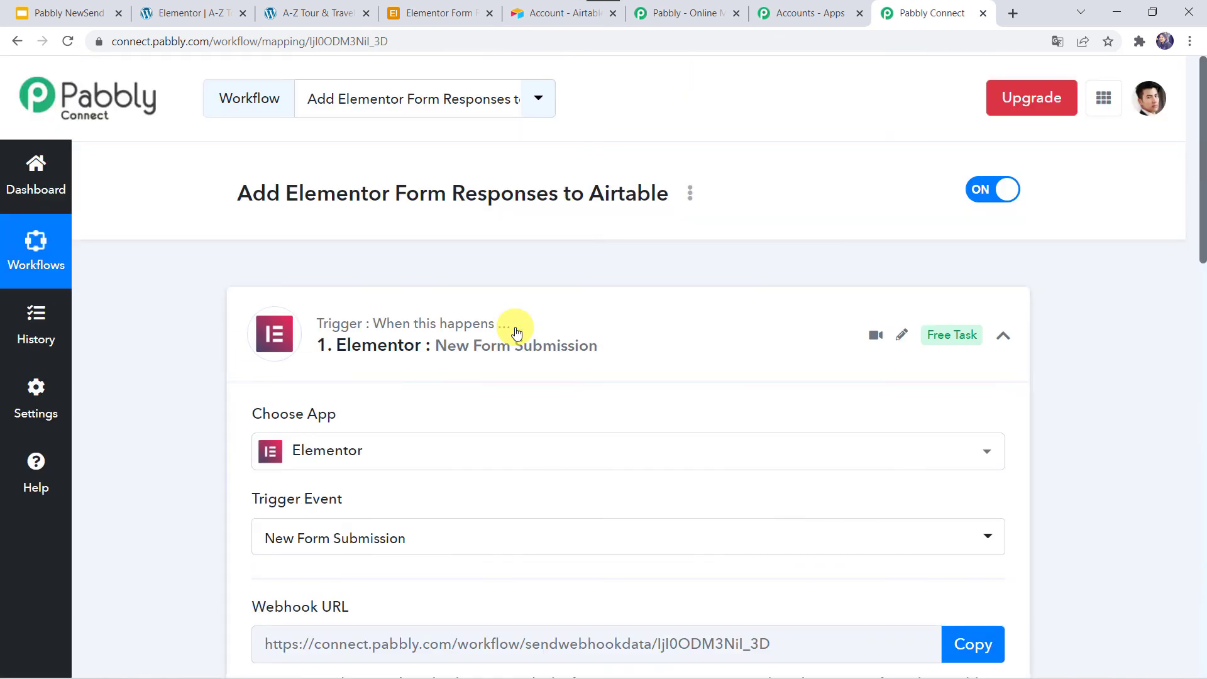
pyautogui.click(515, 330)
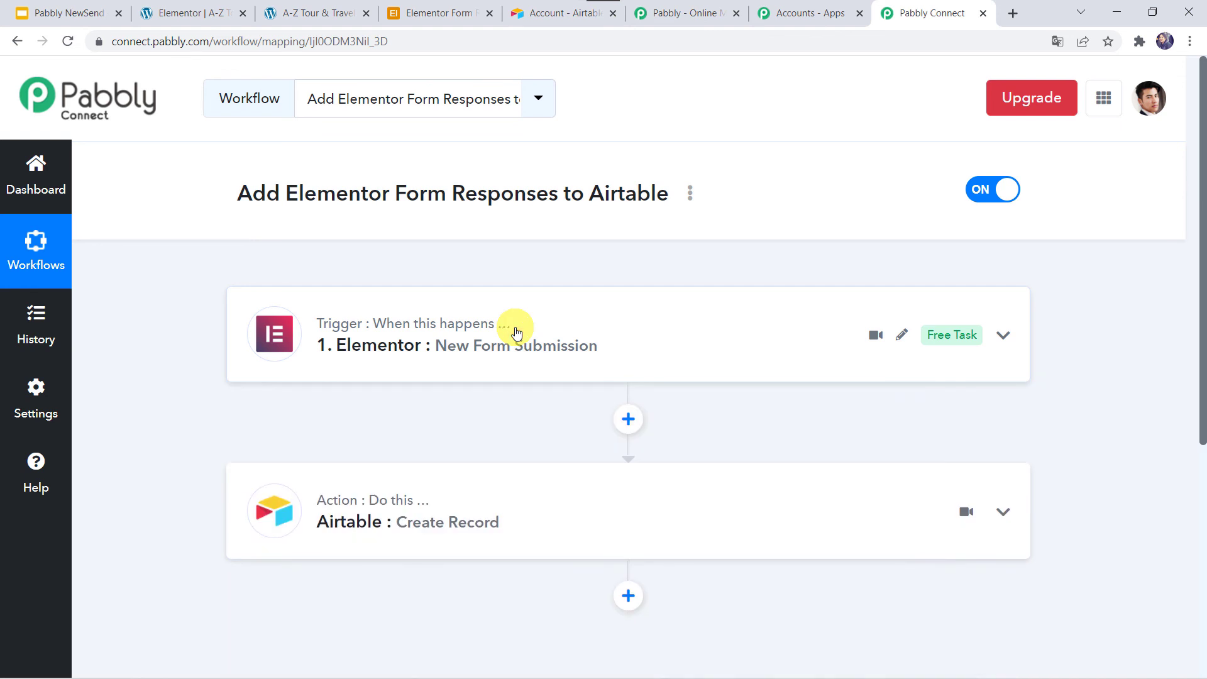